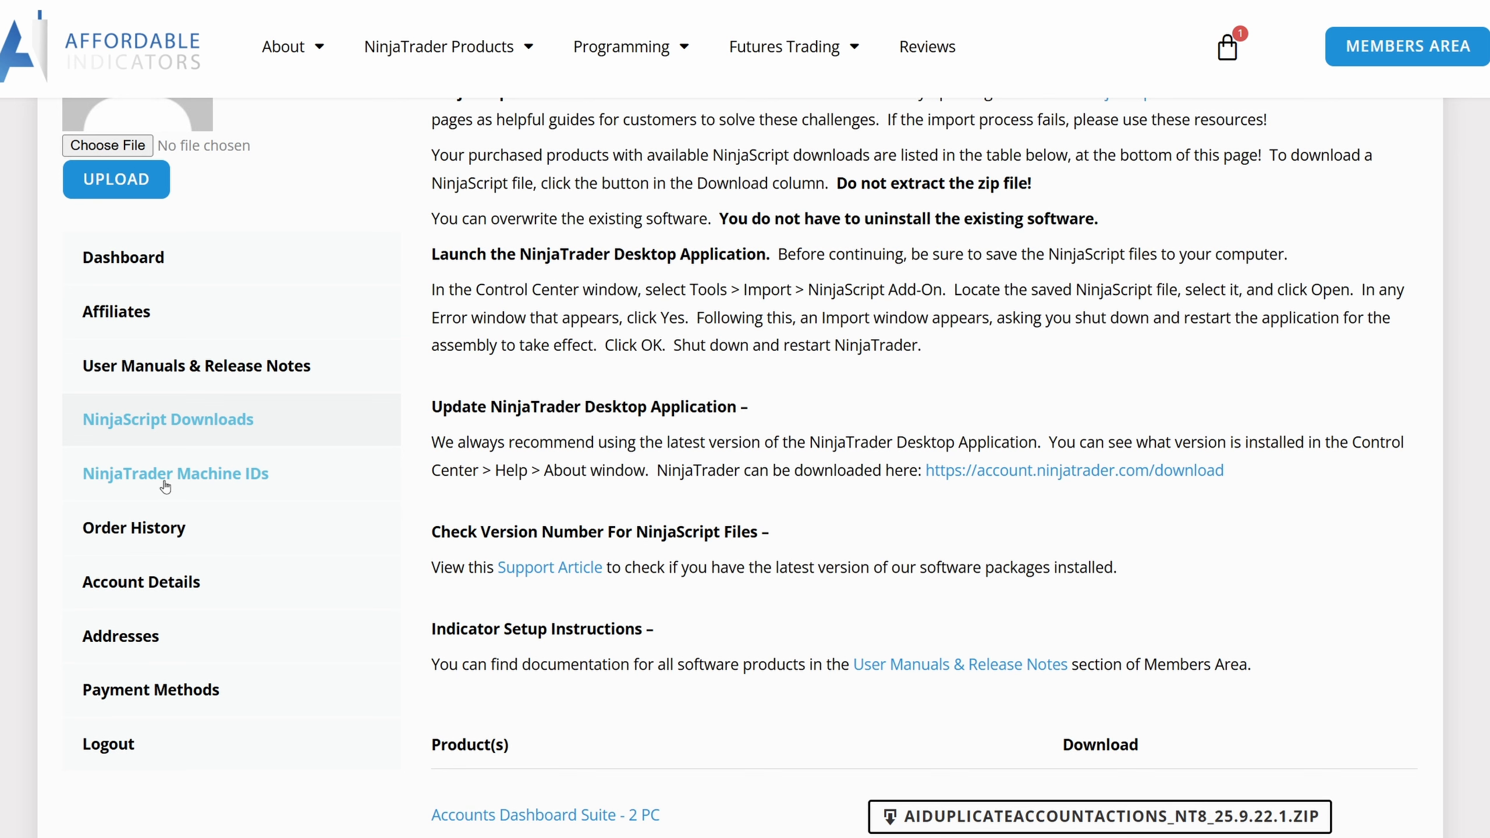
- Start importing a NinjaScript add-on from the Control Center tools
scroll(46, 611, up, 1)
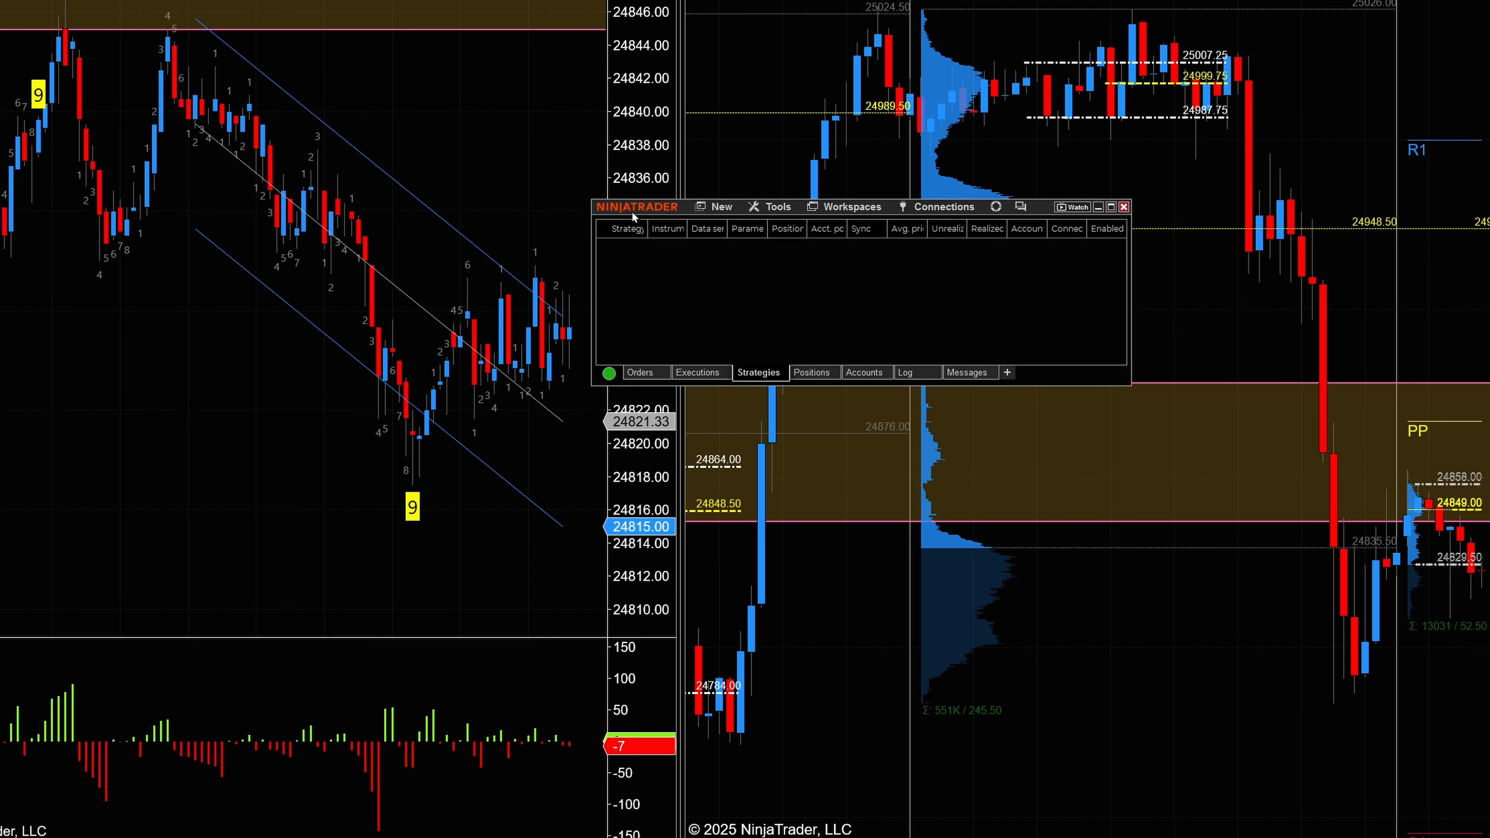
drag(631, 210, 558, 283)
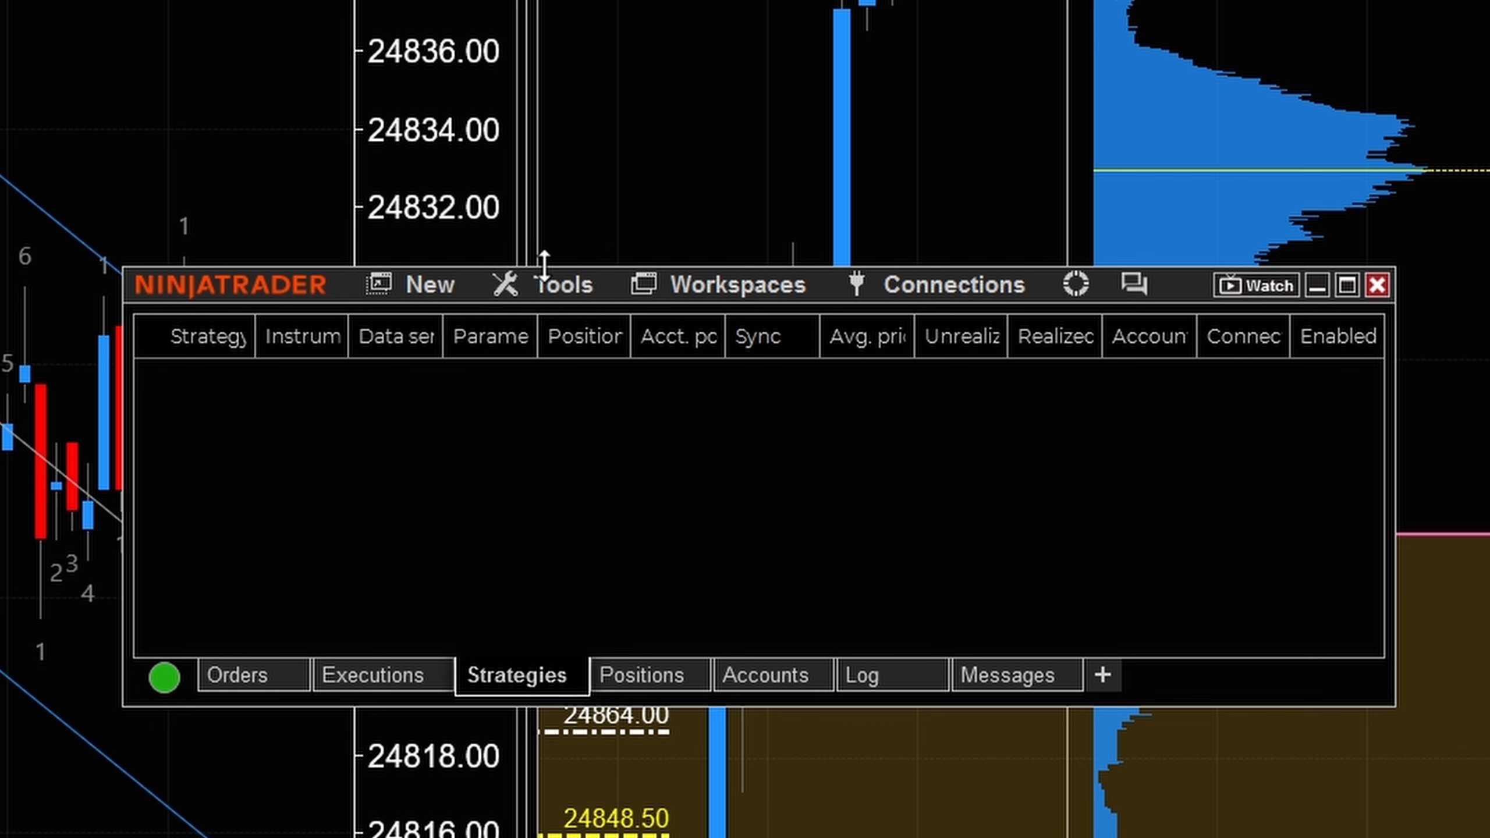
click(562, 300)
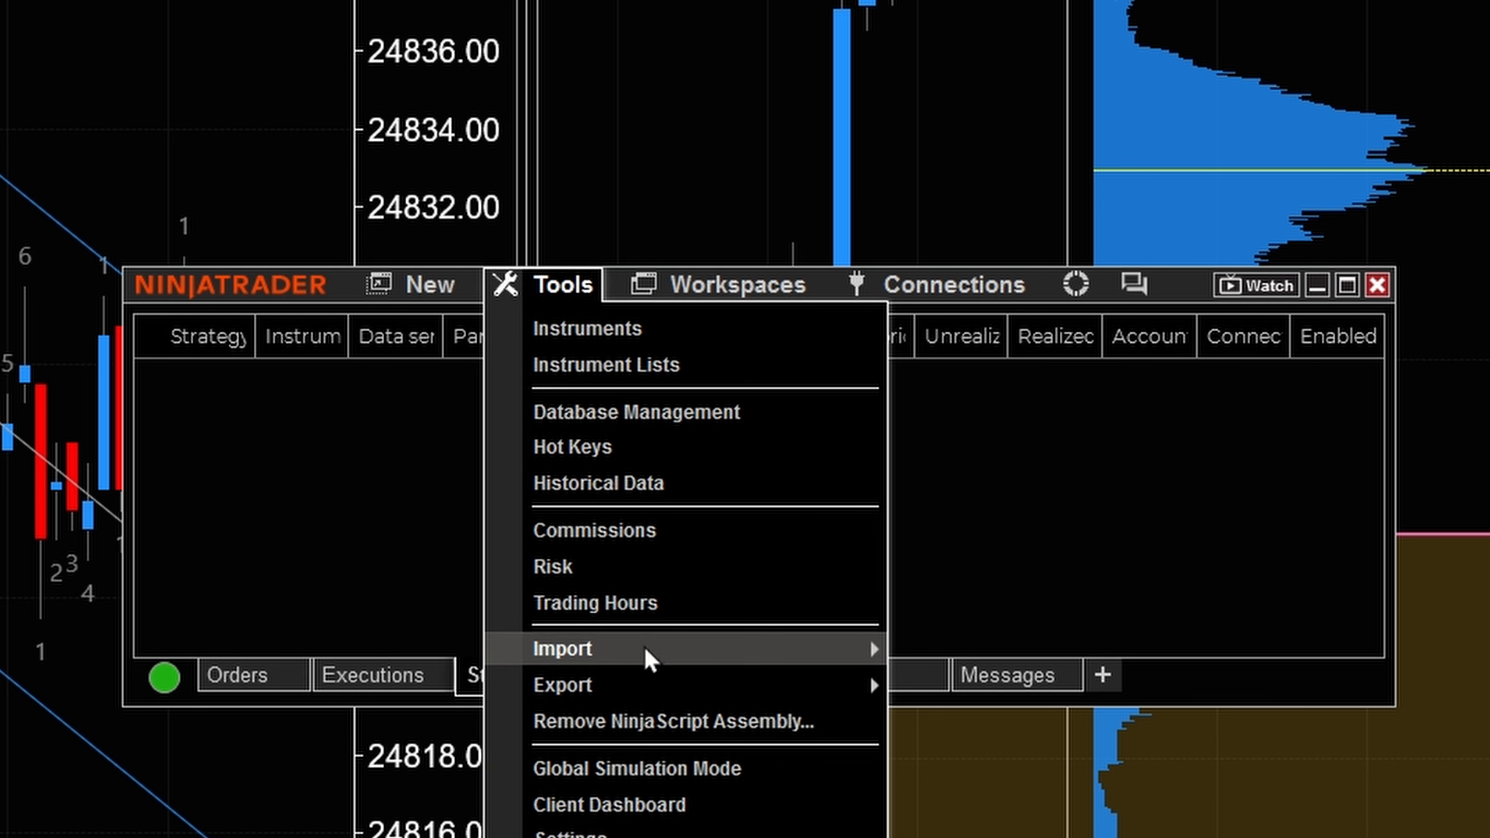
mouse_move(630, 662)
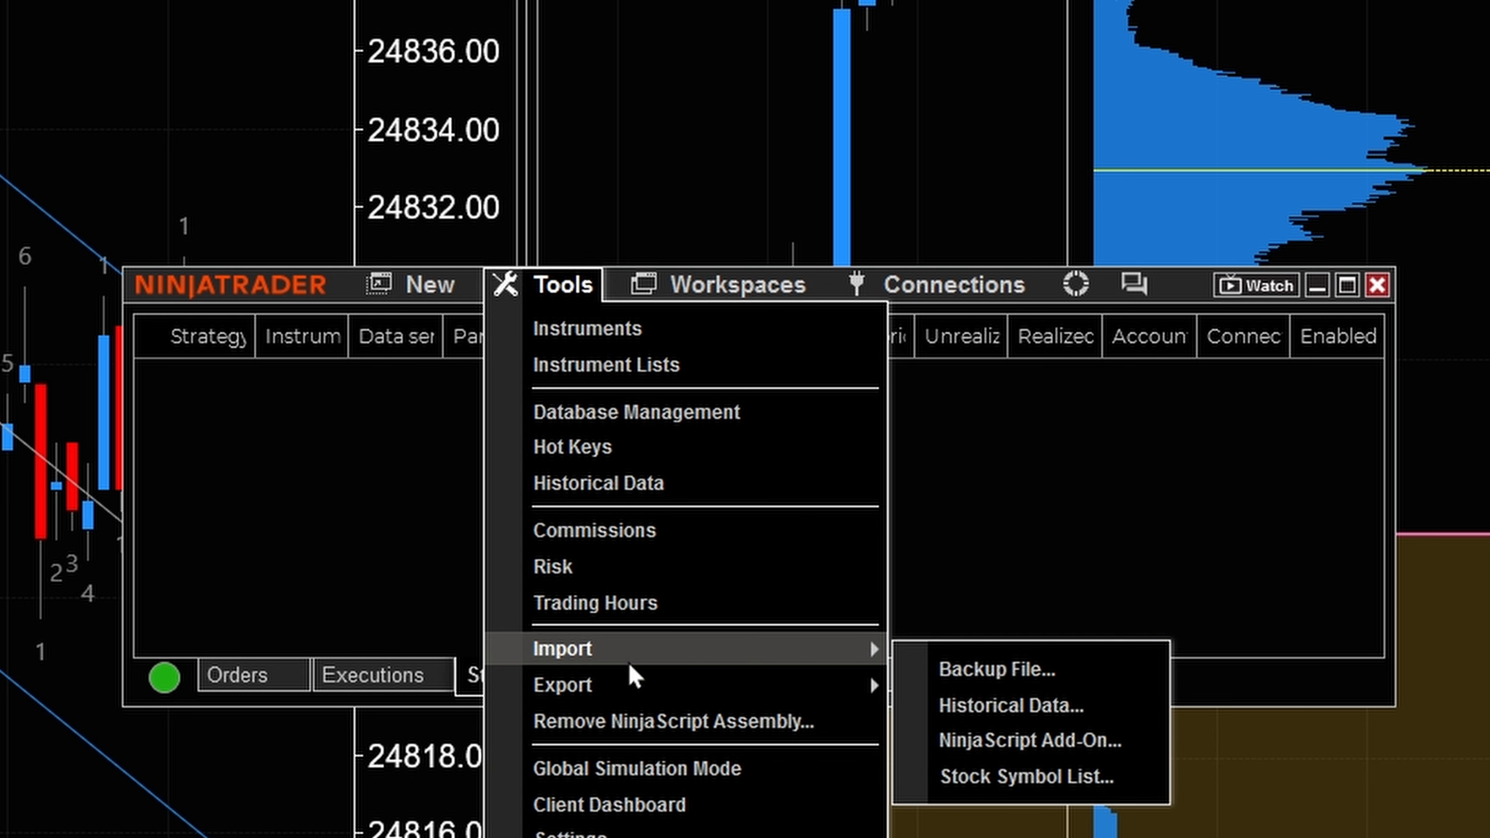
click(996, 749)
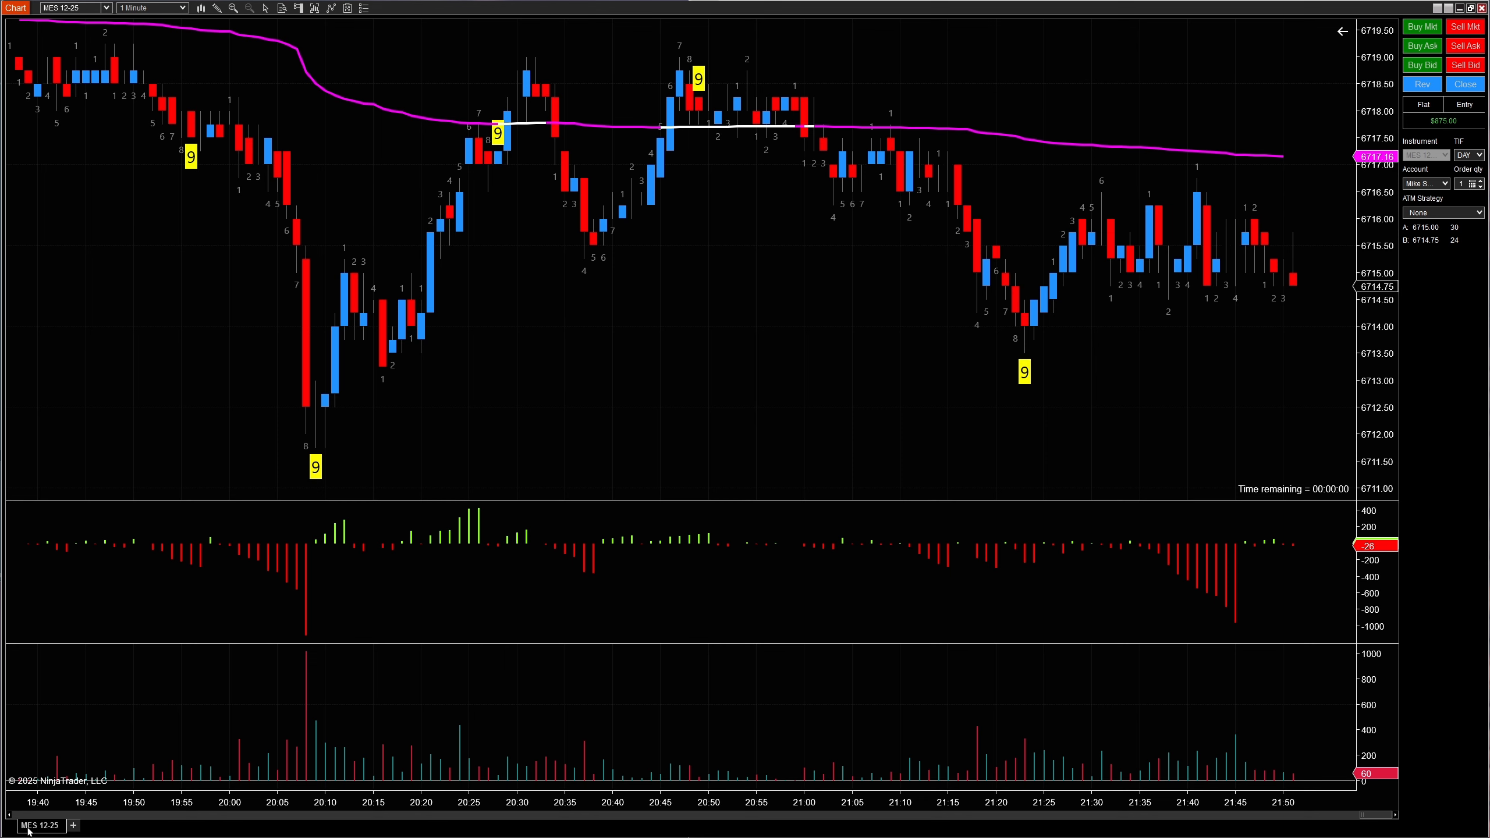
- Duplicate the MES 12-25 chart into a new tab
right_click(60, 831)
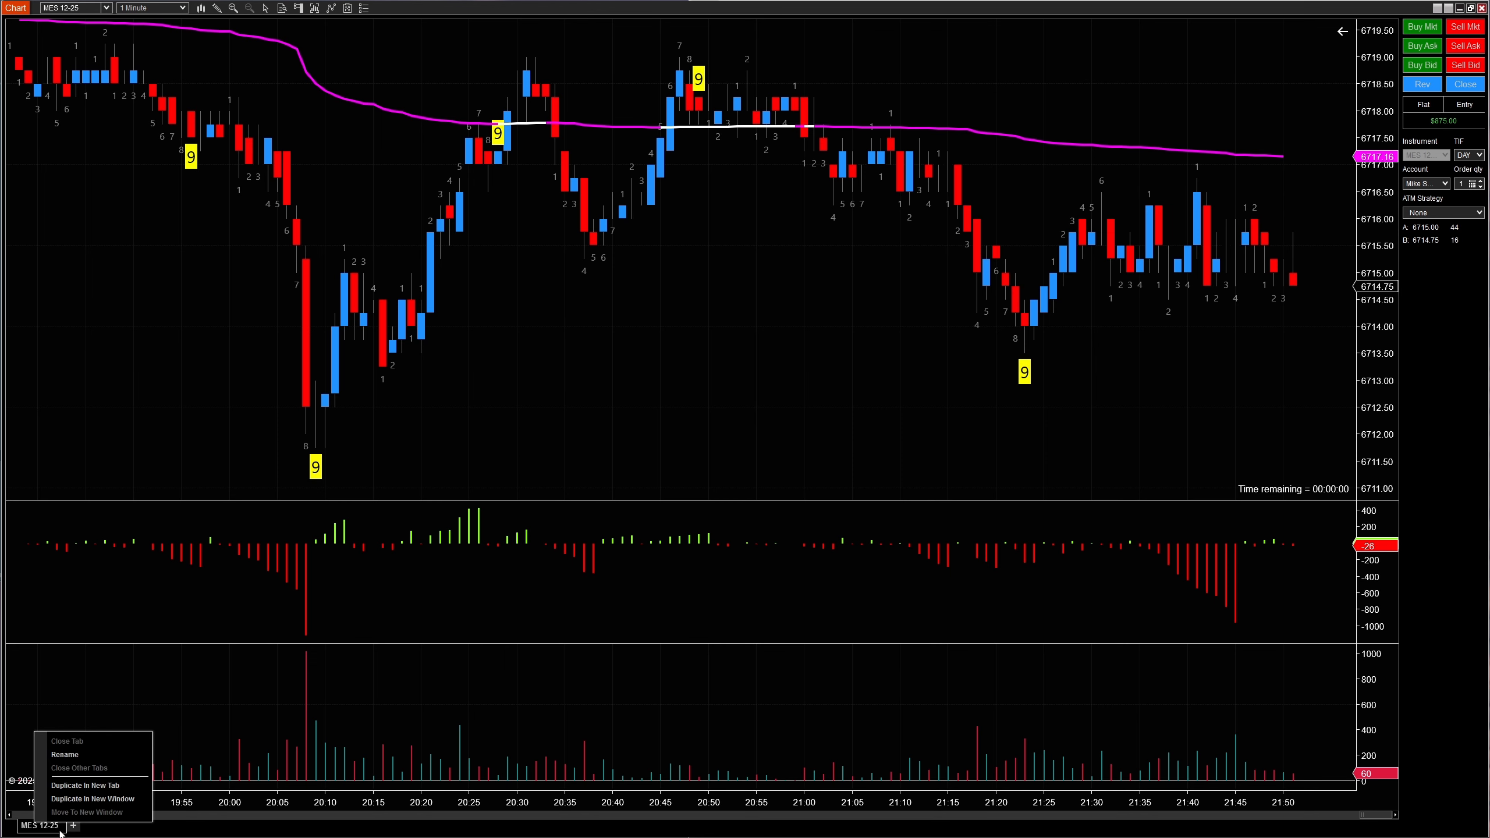
click(86, 790)
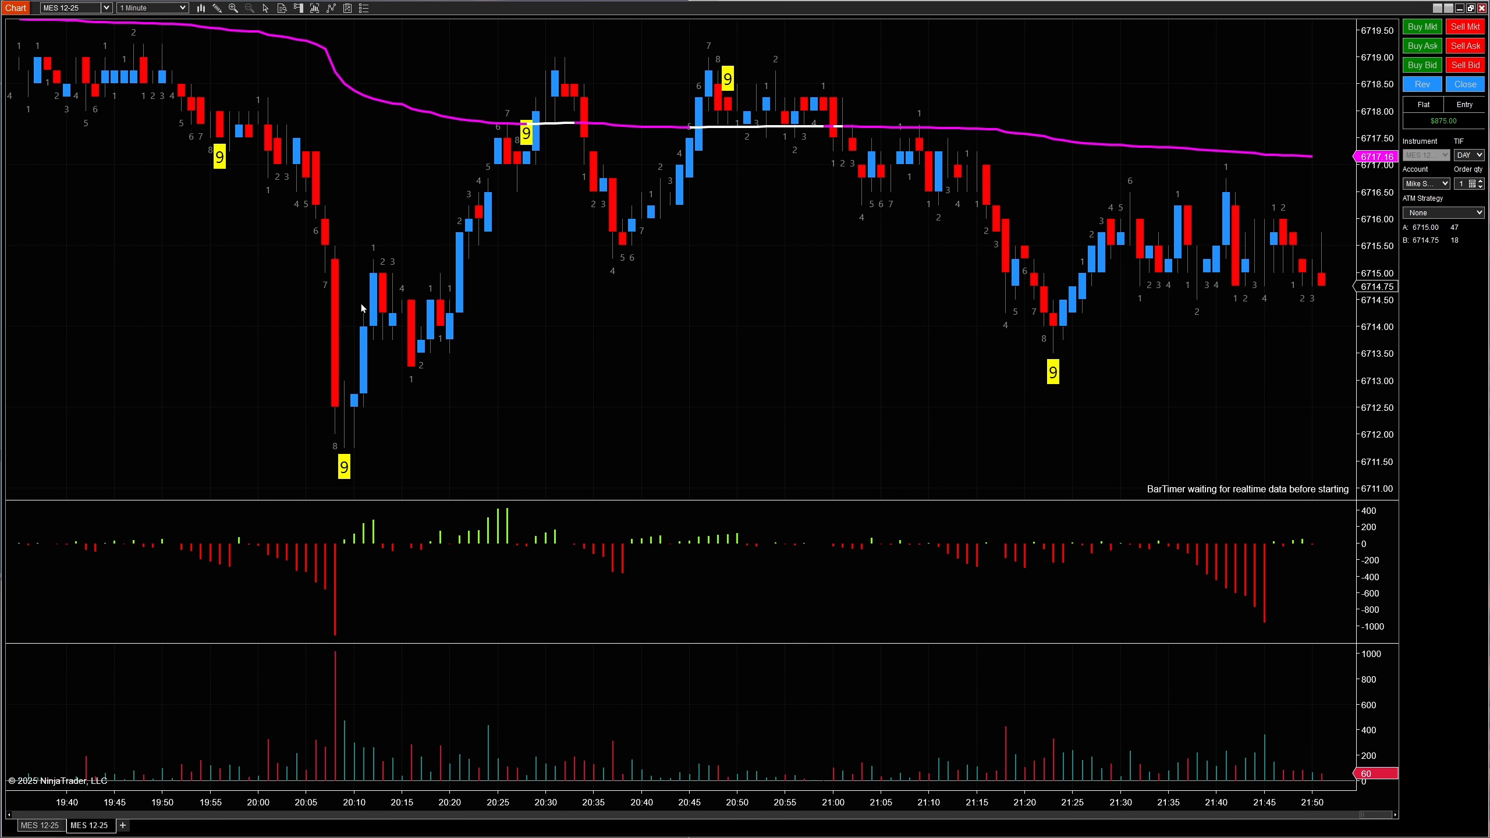
- Open the new chart's indicator settings and remove all configured indicators
right_click(403, 133)
click(435, 200)
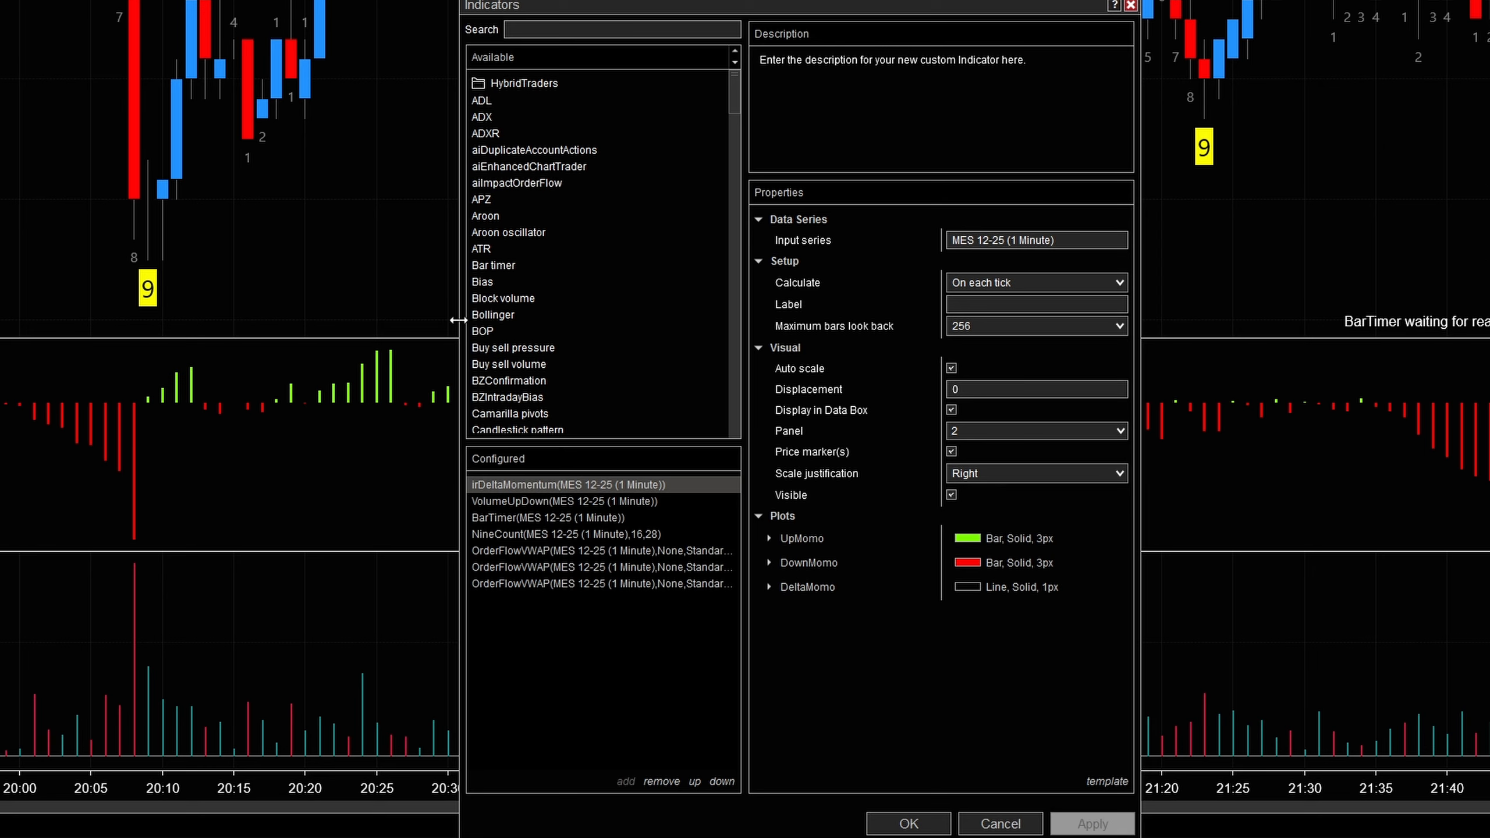
click(660, 782)
click(659, 781)
click(660, 782)
click(660, 782)
click(660, 781)
click(659, 781)
click(660, 782)
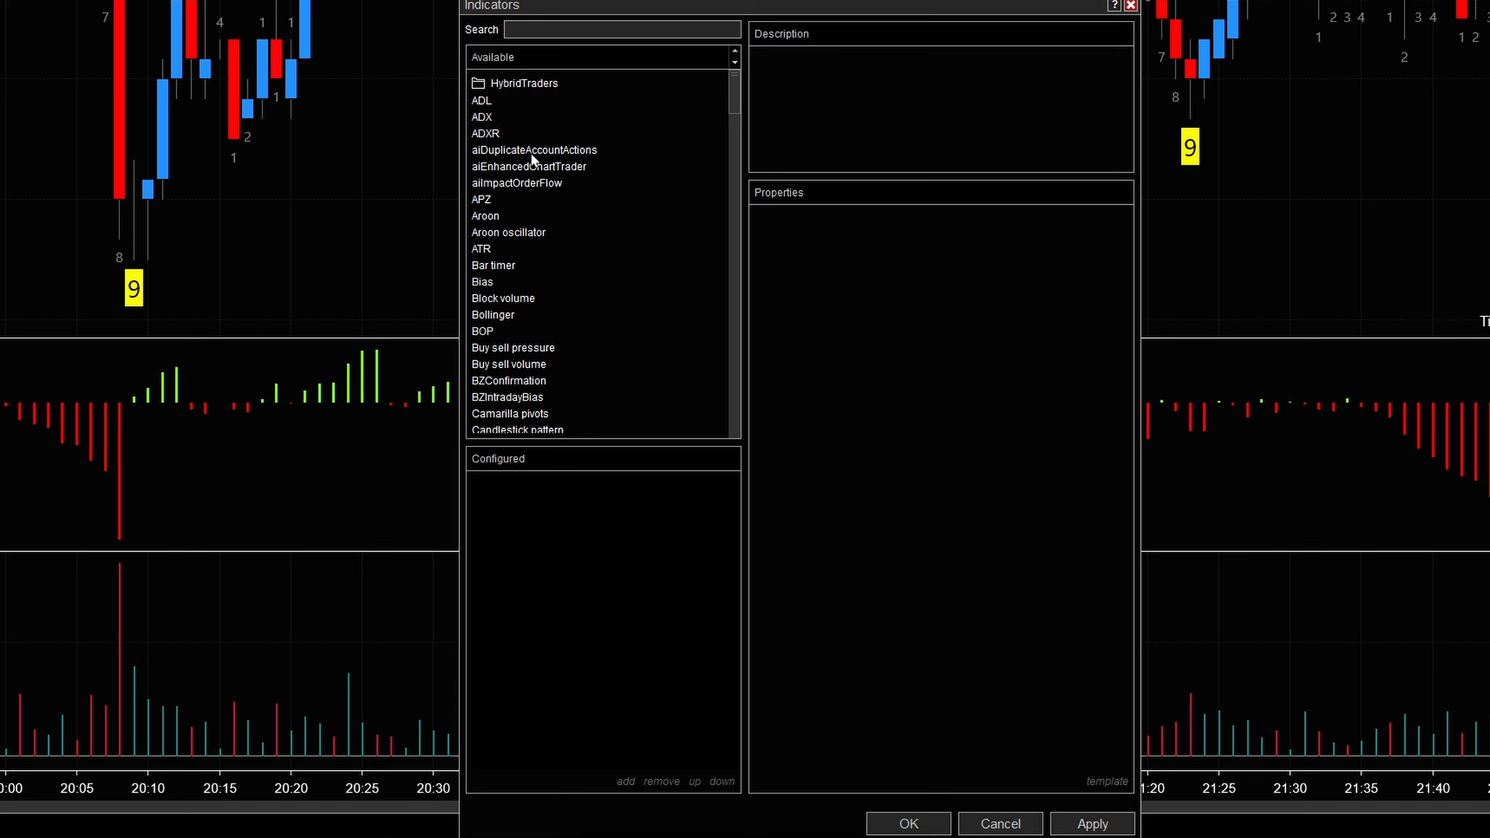
- Add the aiDuplicateAccountActions indicator and review its property settings
double_click(587, 153)
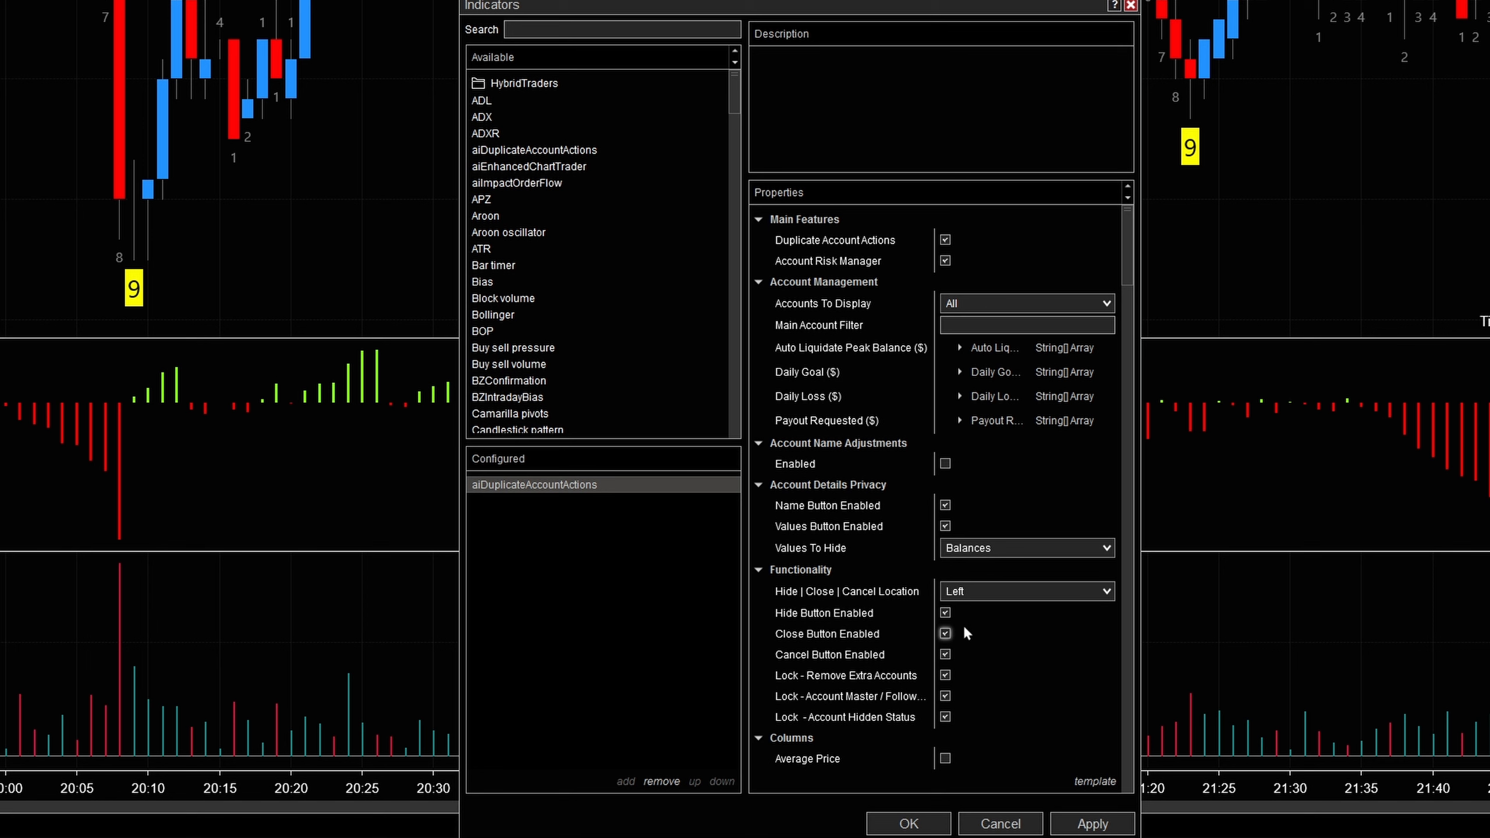
scroll(897, 497, down, 1)
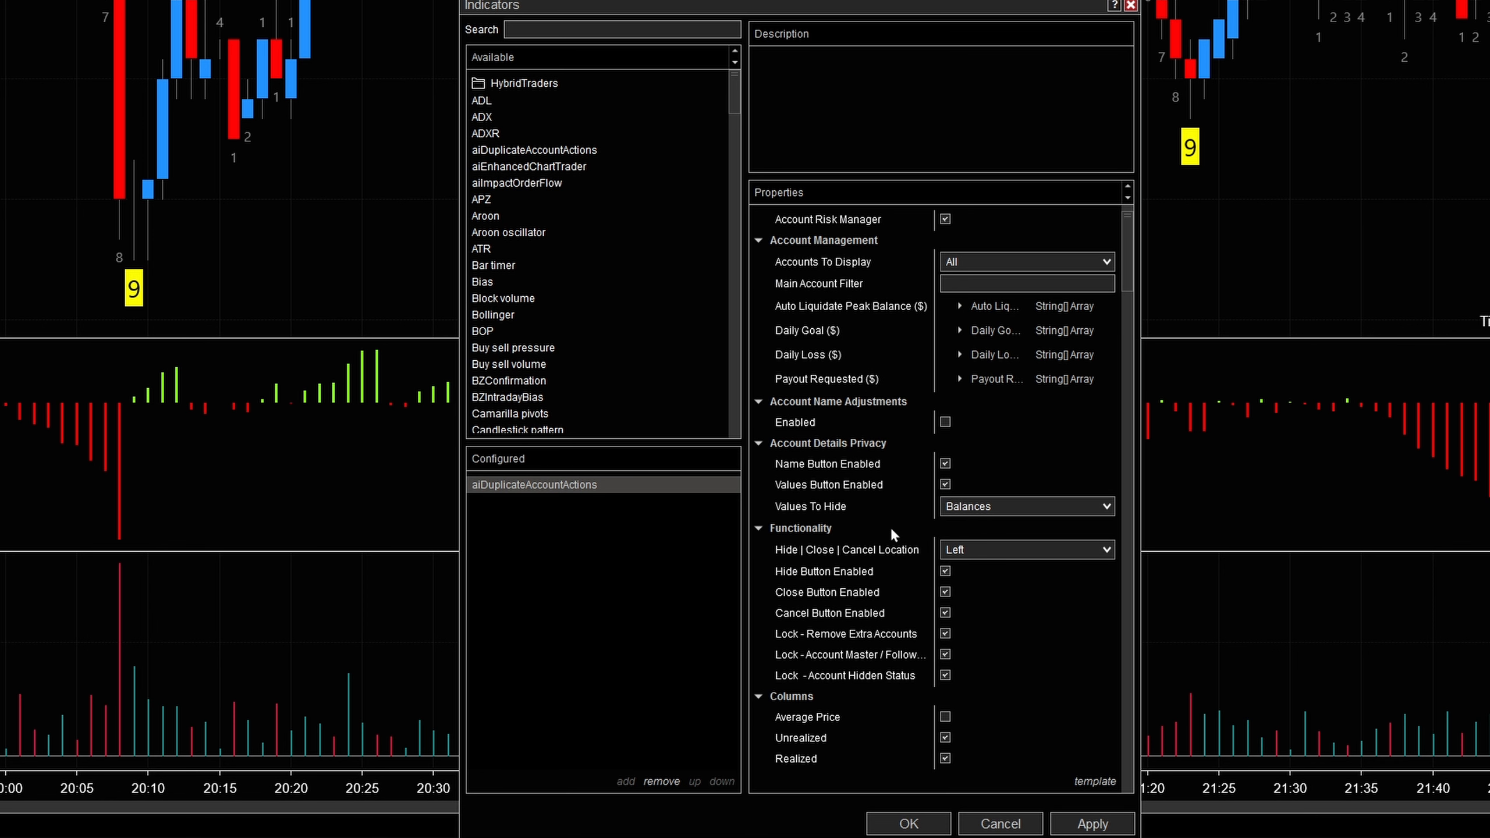
scroll(887, 531, down, 15)
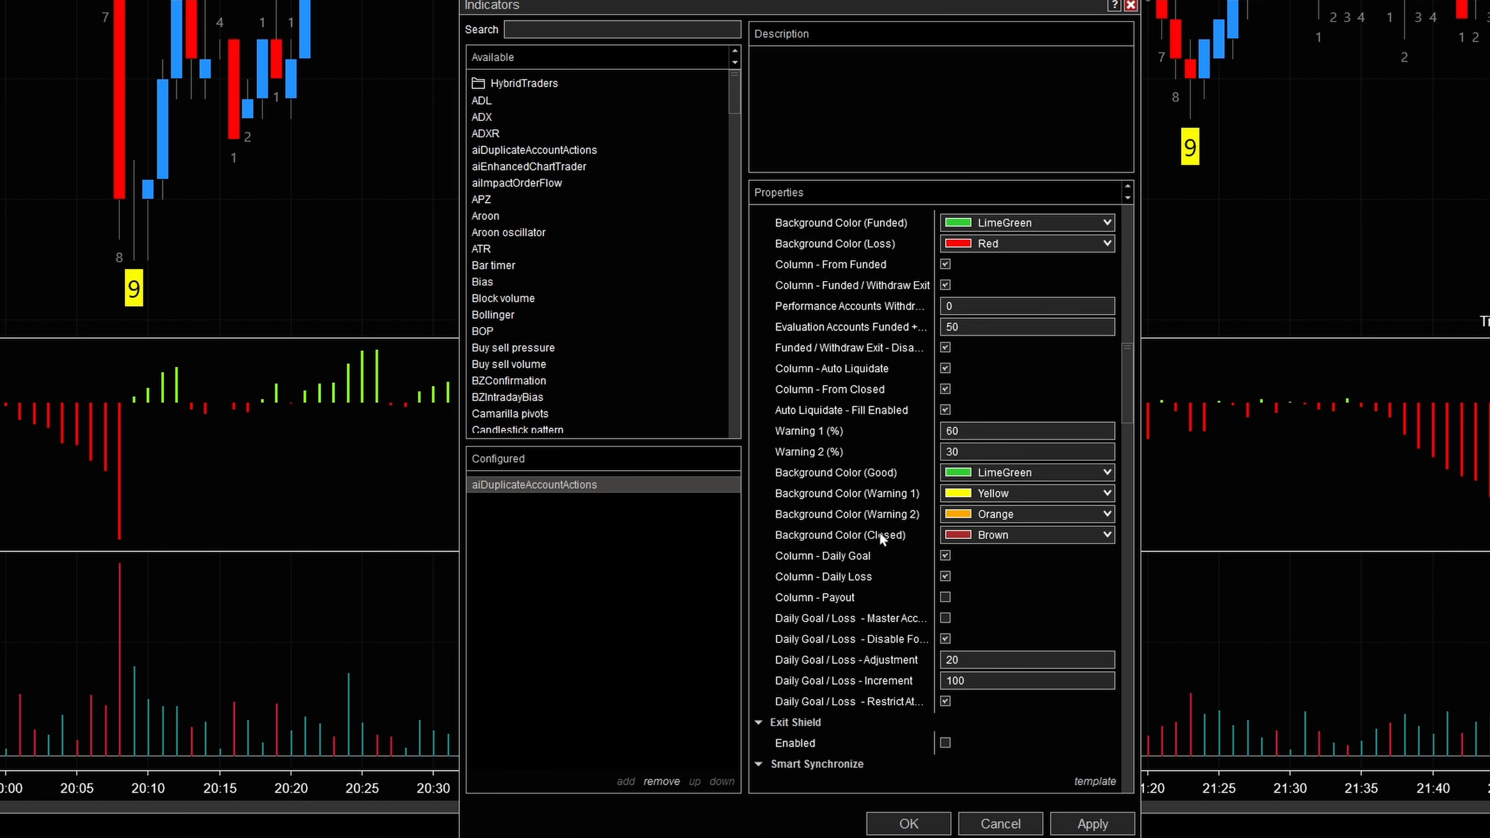
scroll(880, 537, down, 10)
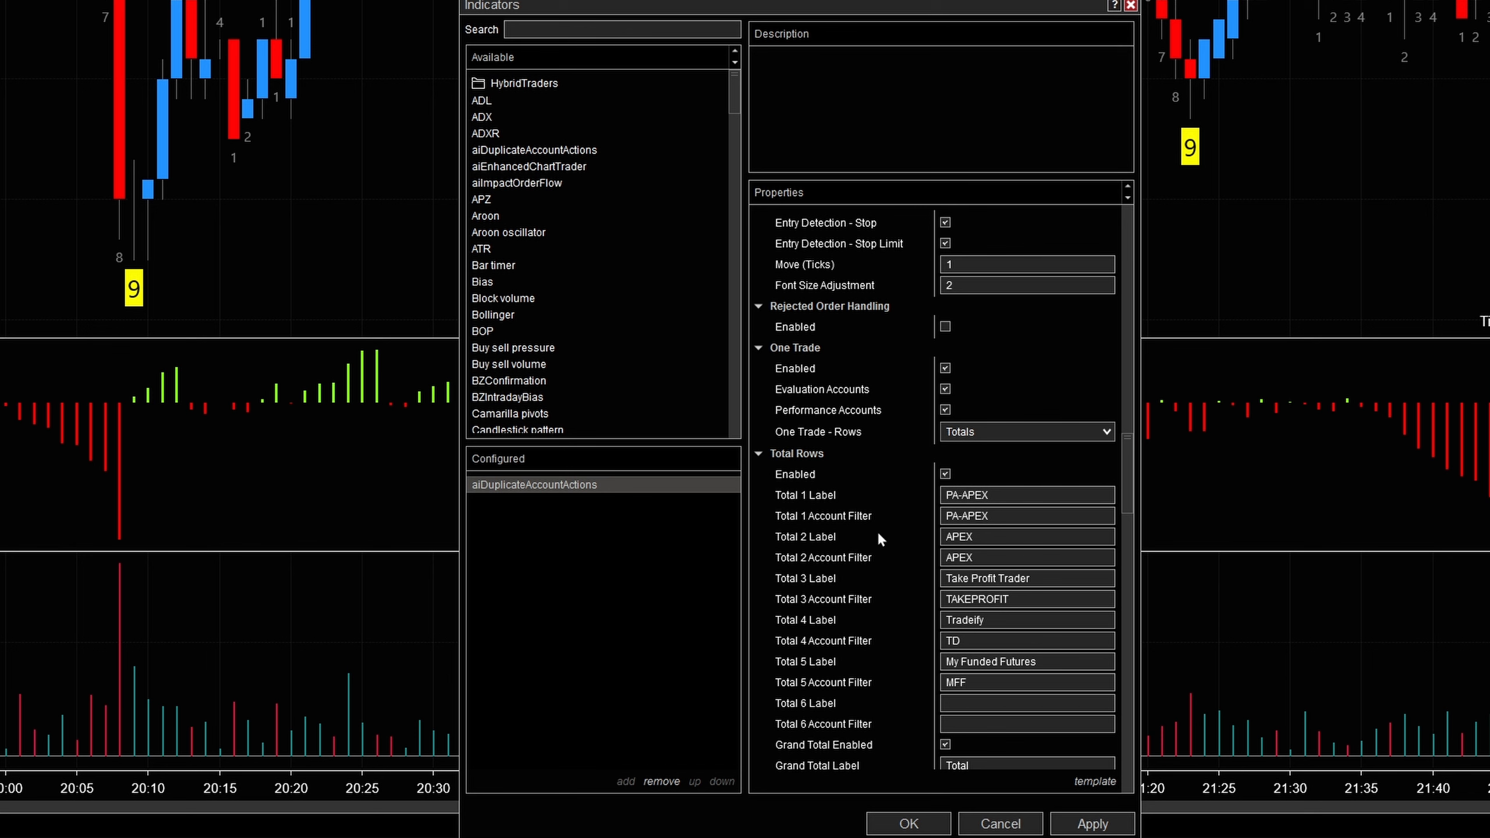
scroll(877, 530, down, 10)
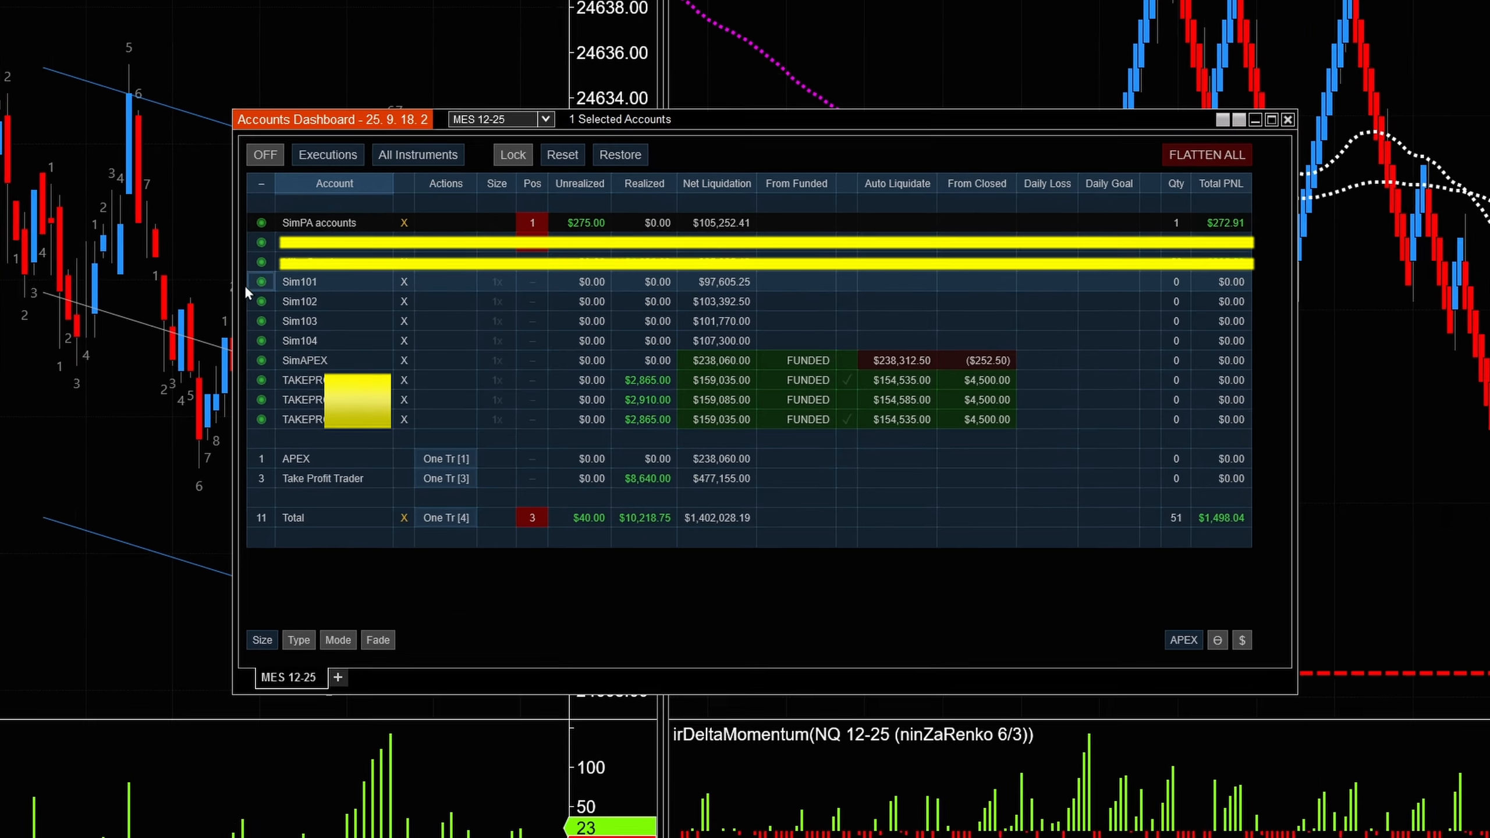
- Set Sim103 as the master account in the Accounts Dashboard
click(428, 336)
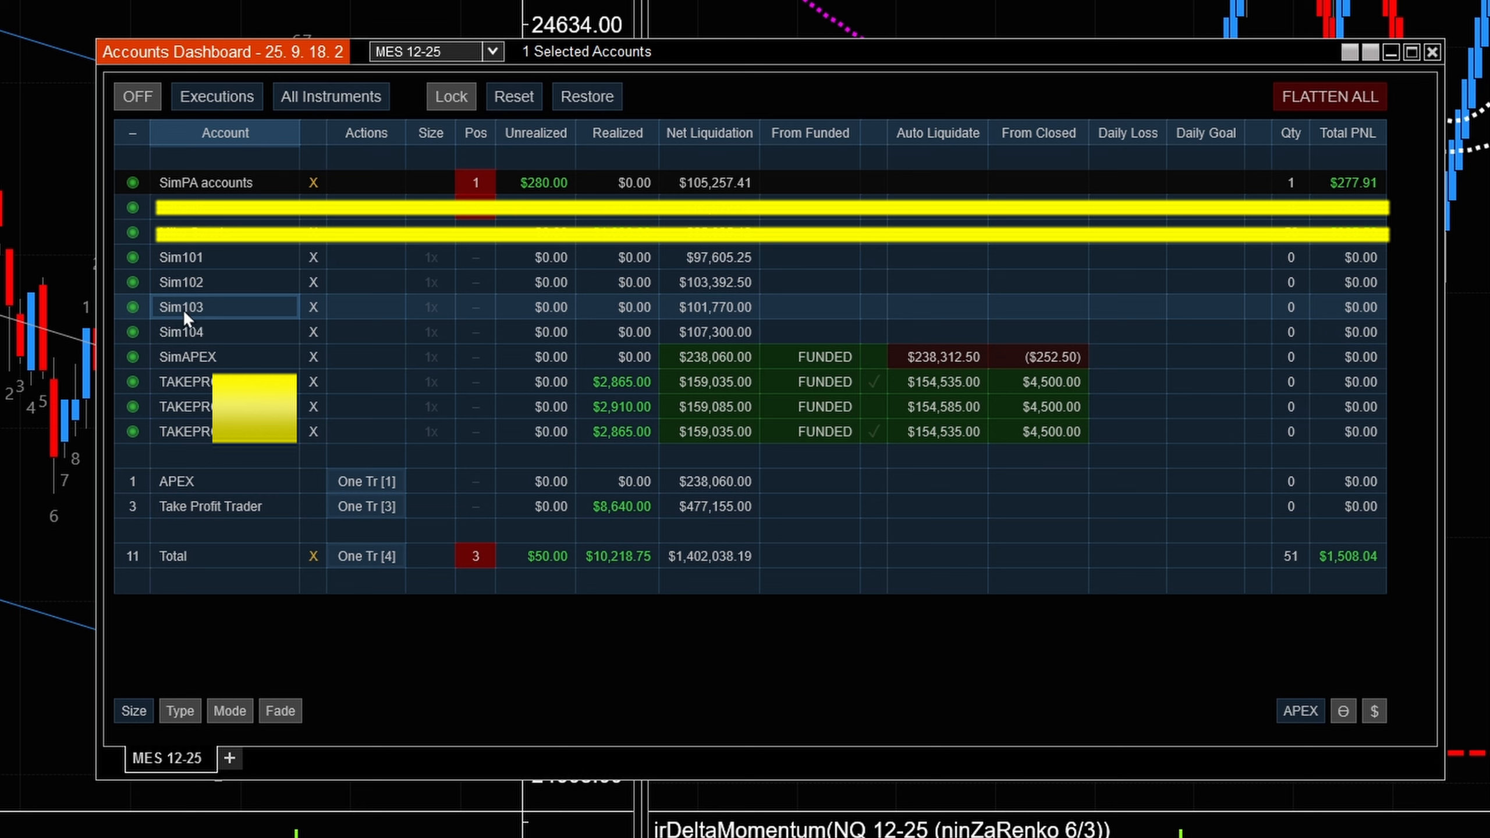
click(134, 310)
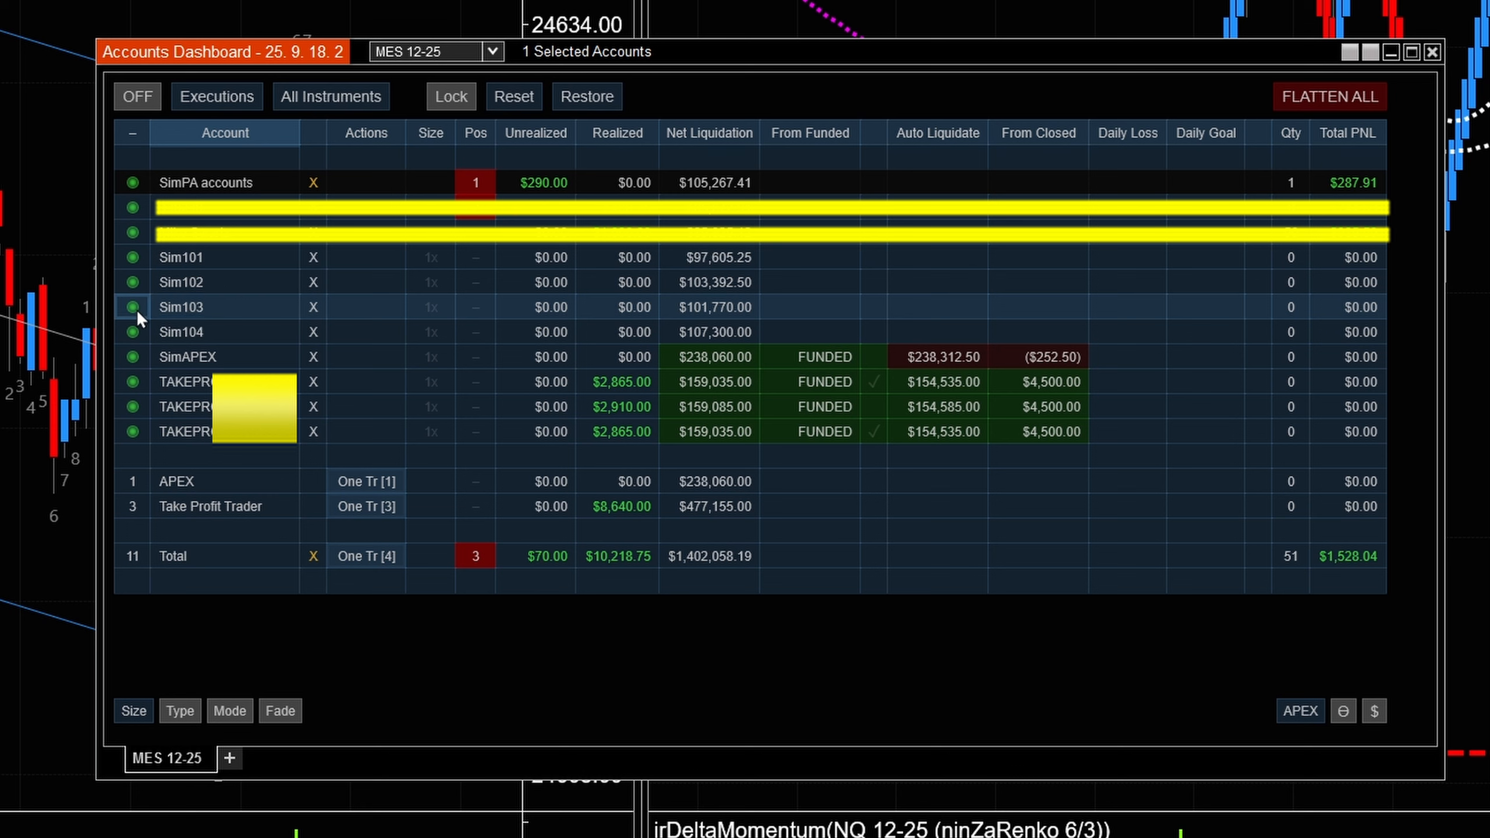
click(135, 309)
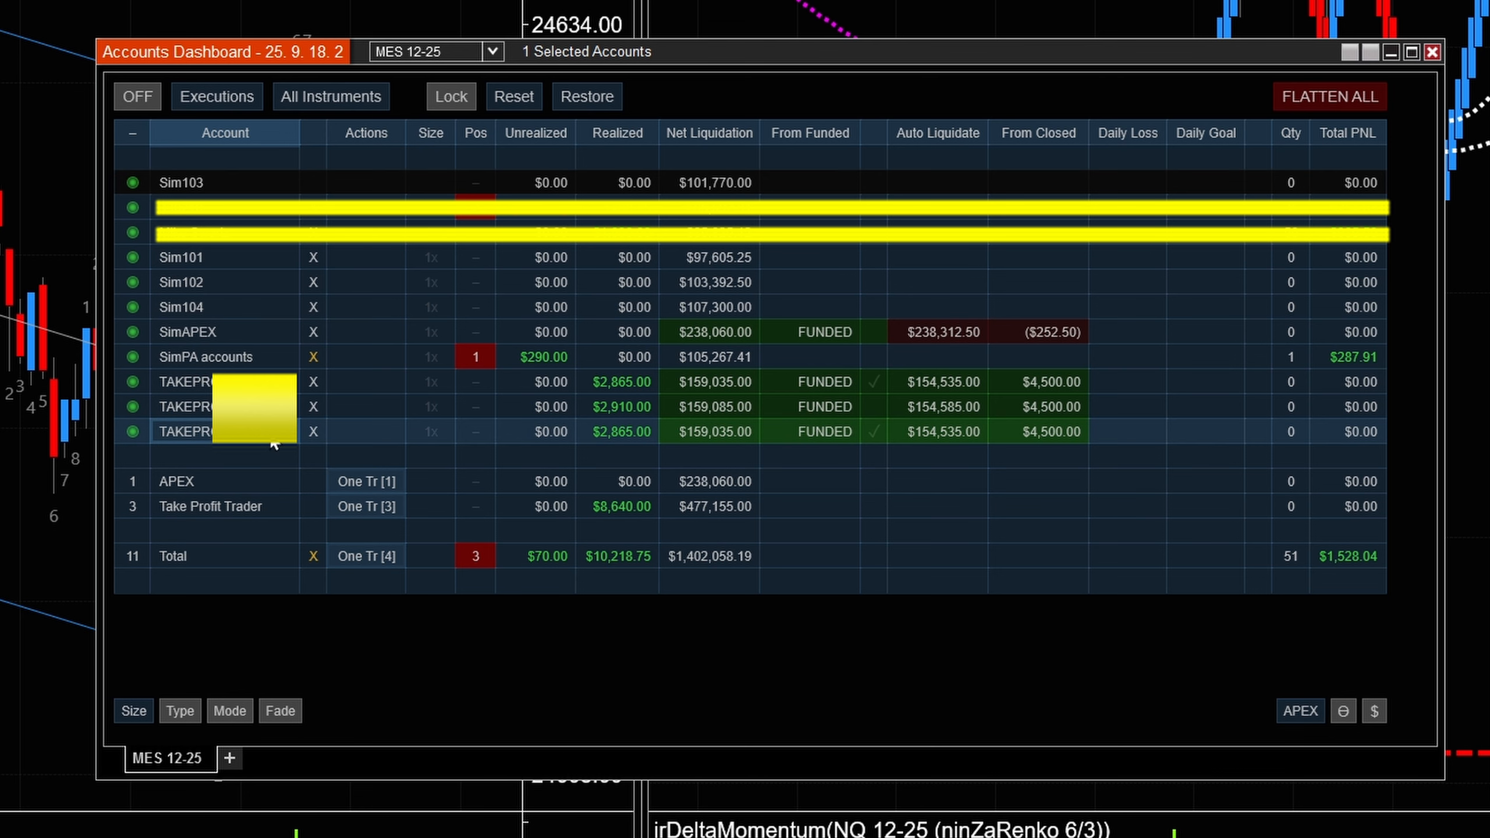
- Select the three TAKEPROFIT accounts as followers and switch the dashboard on
drag(267, 382, 267, 407)
click(220, 437)
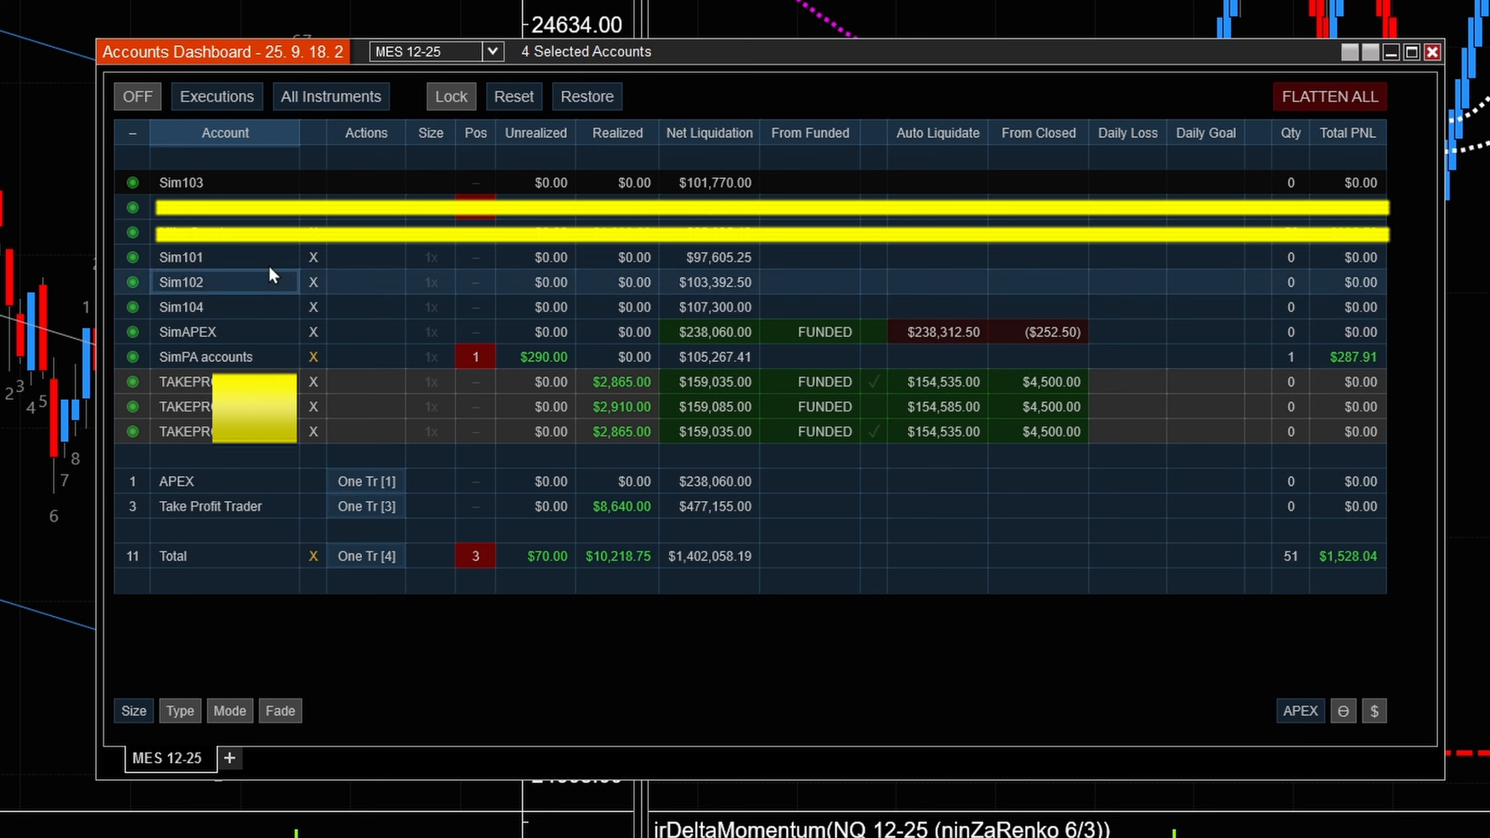
click(141, 98)
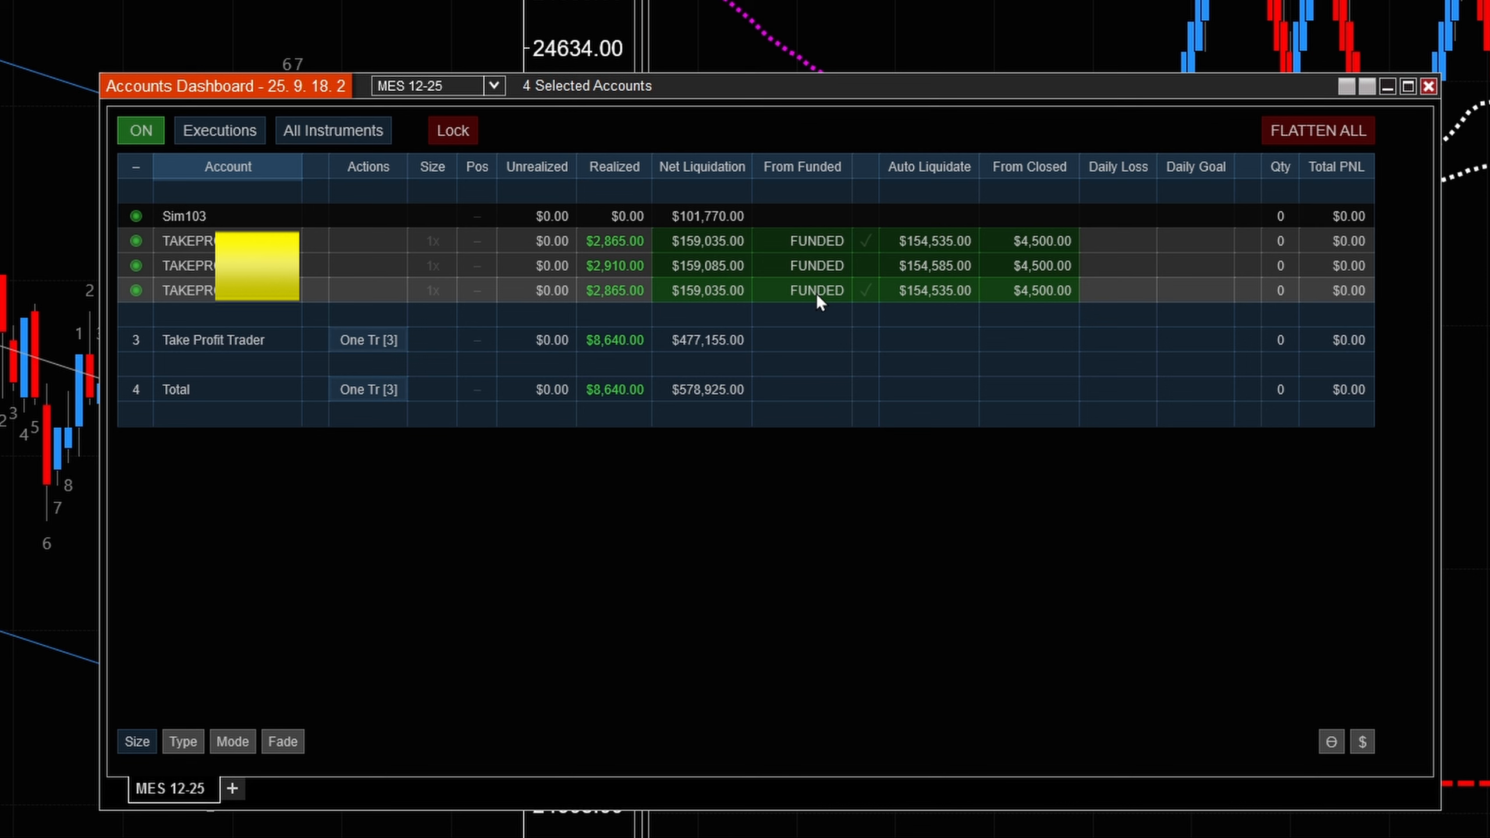
- Toggle the checkmarks beside the first and third TAKEPROFIT accounts' funded status
click(866, 291)
click(865, 243)
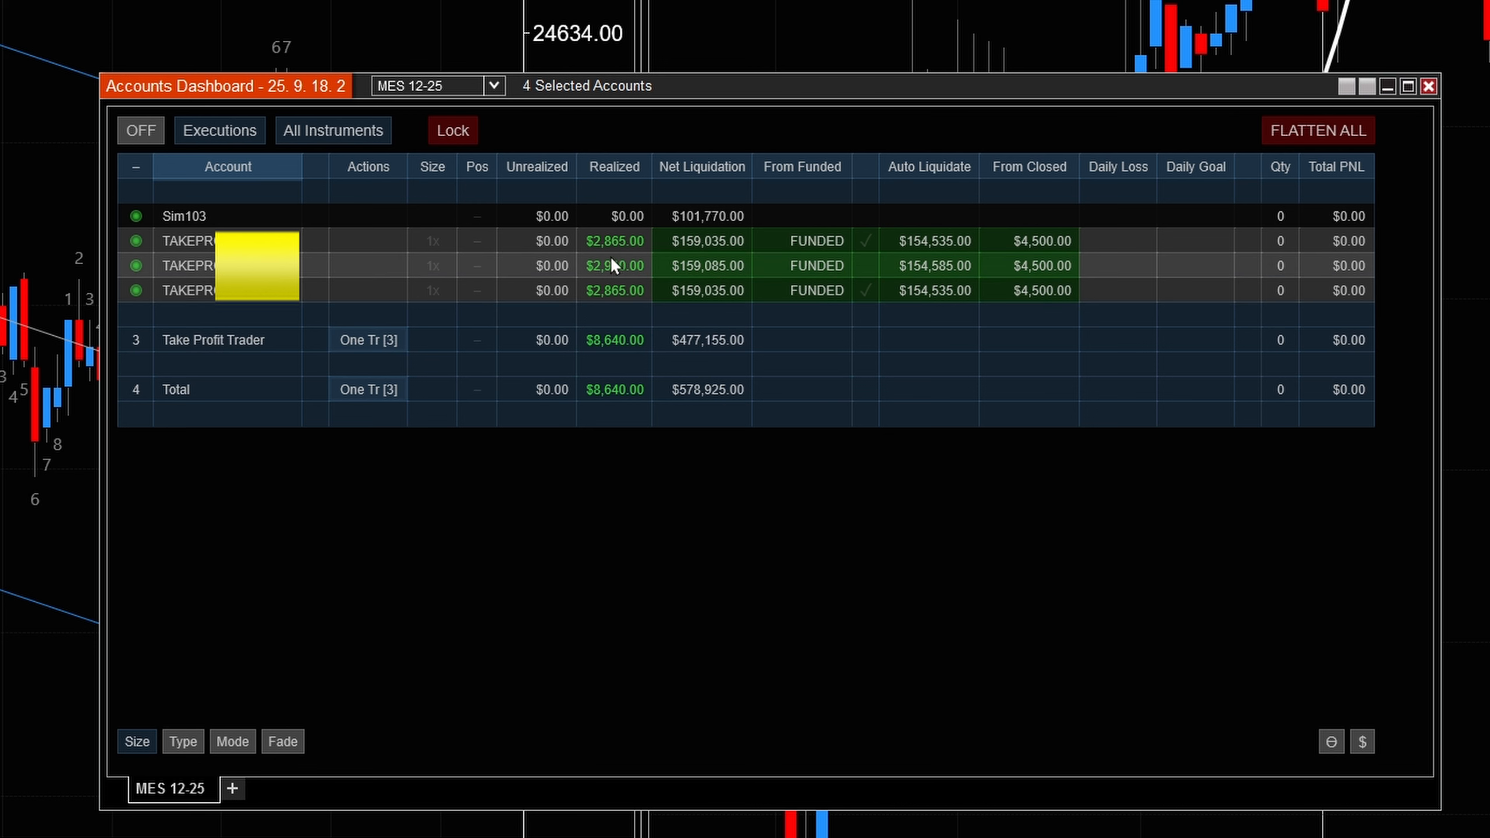
- Toggle the Take Profit Trader one-trade setting and the dashboard Lock
click(362, 348)
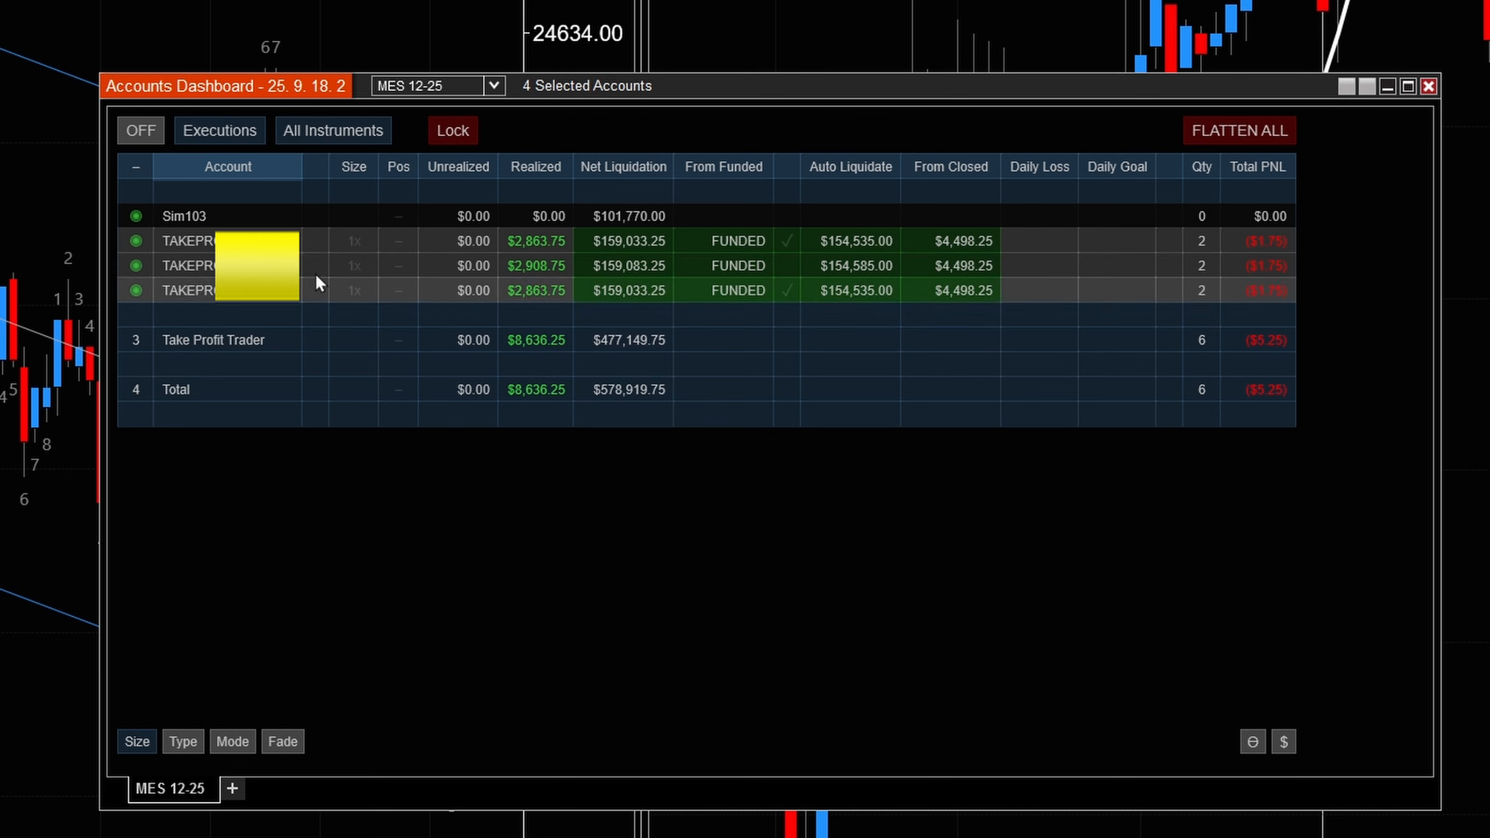
click(455, 133)
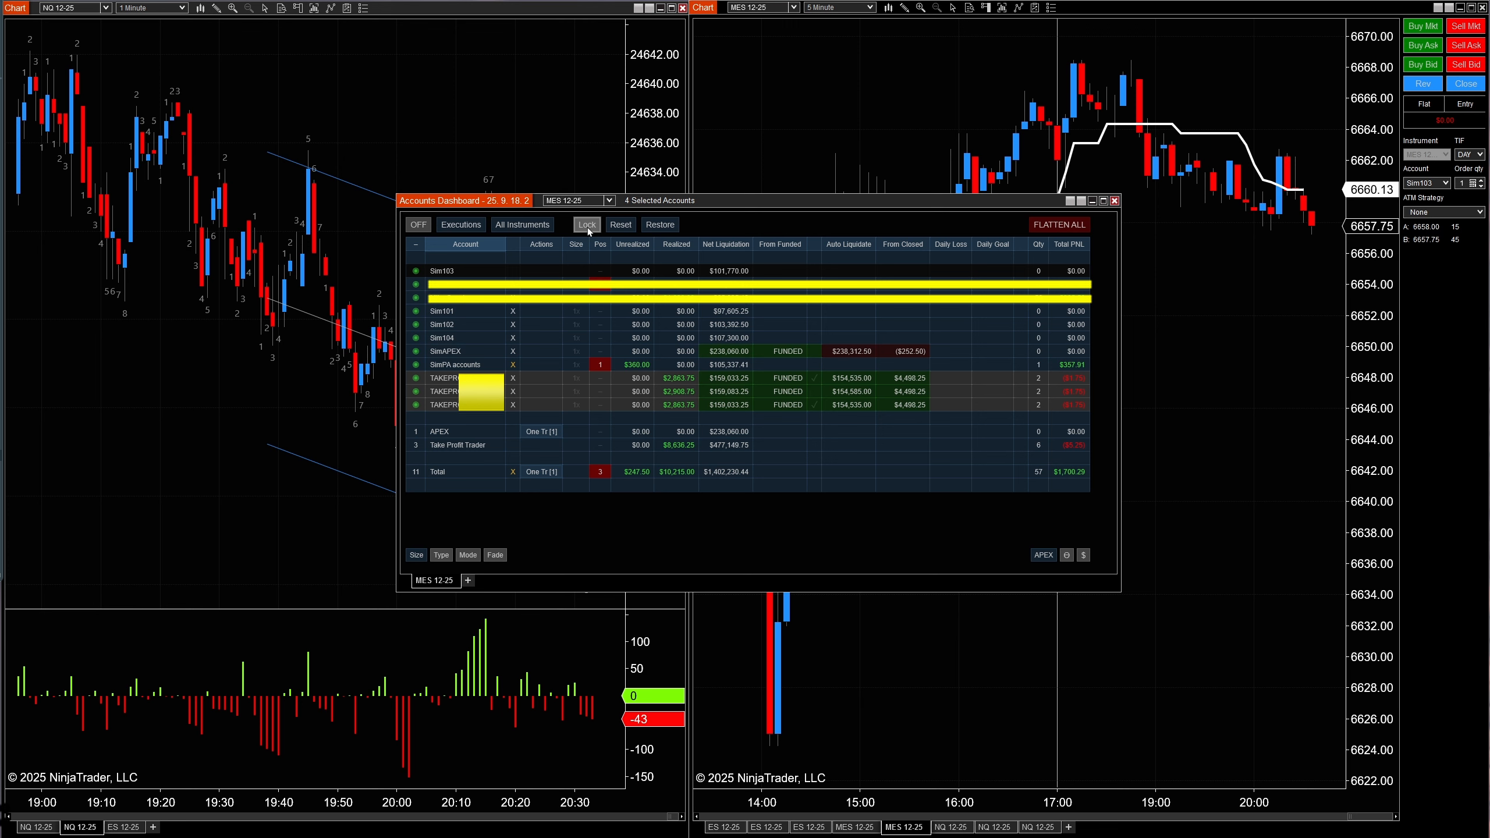
- Change the follower selection to Sim102 only and switch the dashboard on
click(487, 405)
click(488, 392)
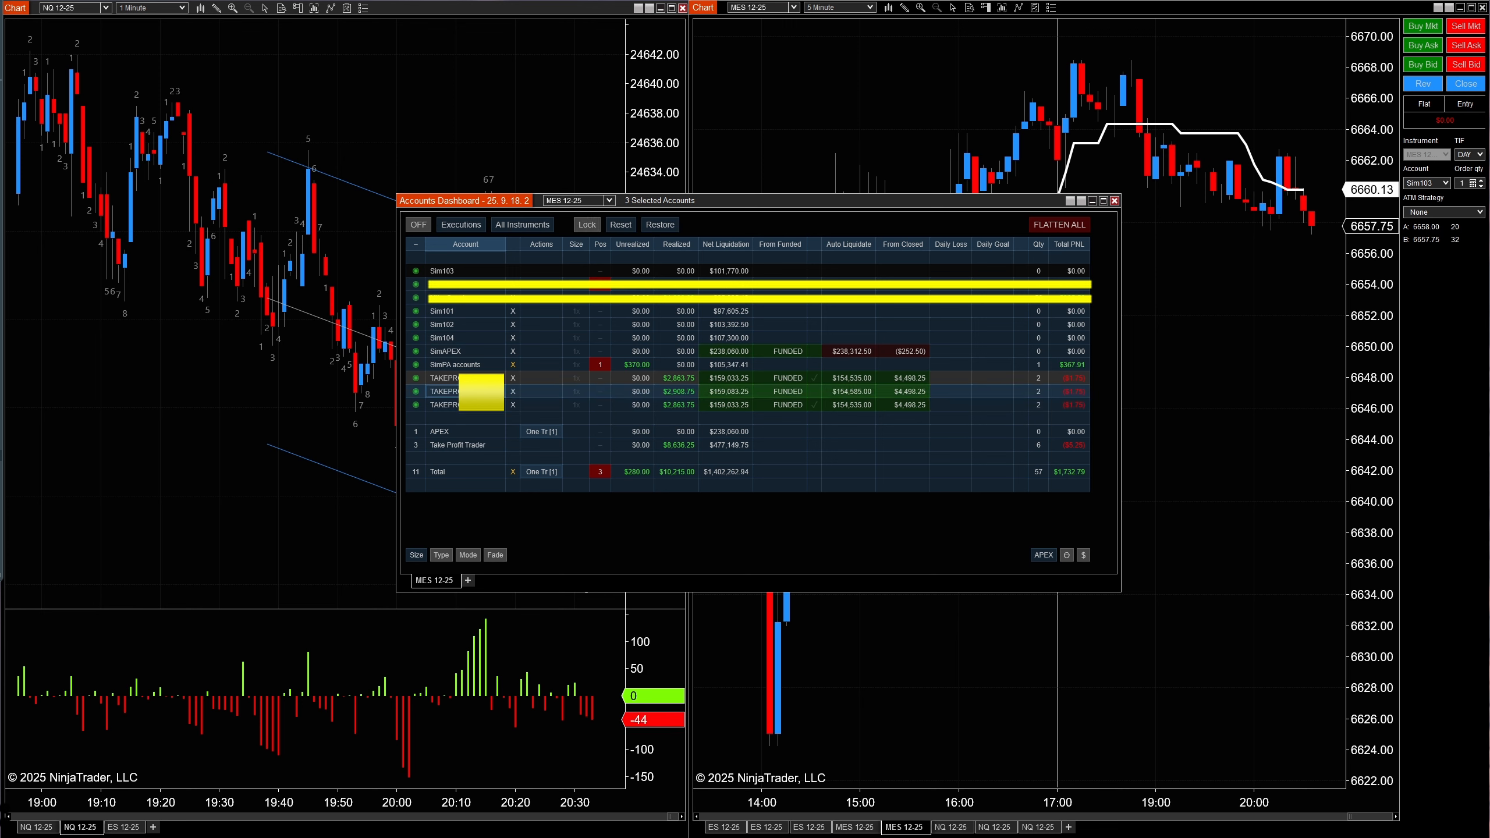
click(487, 378)
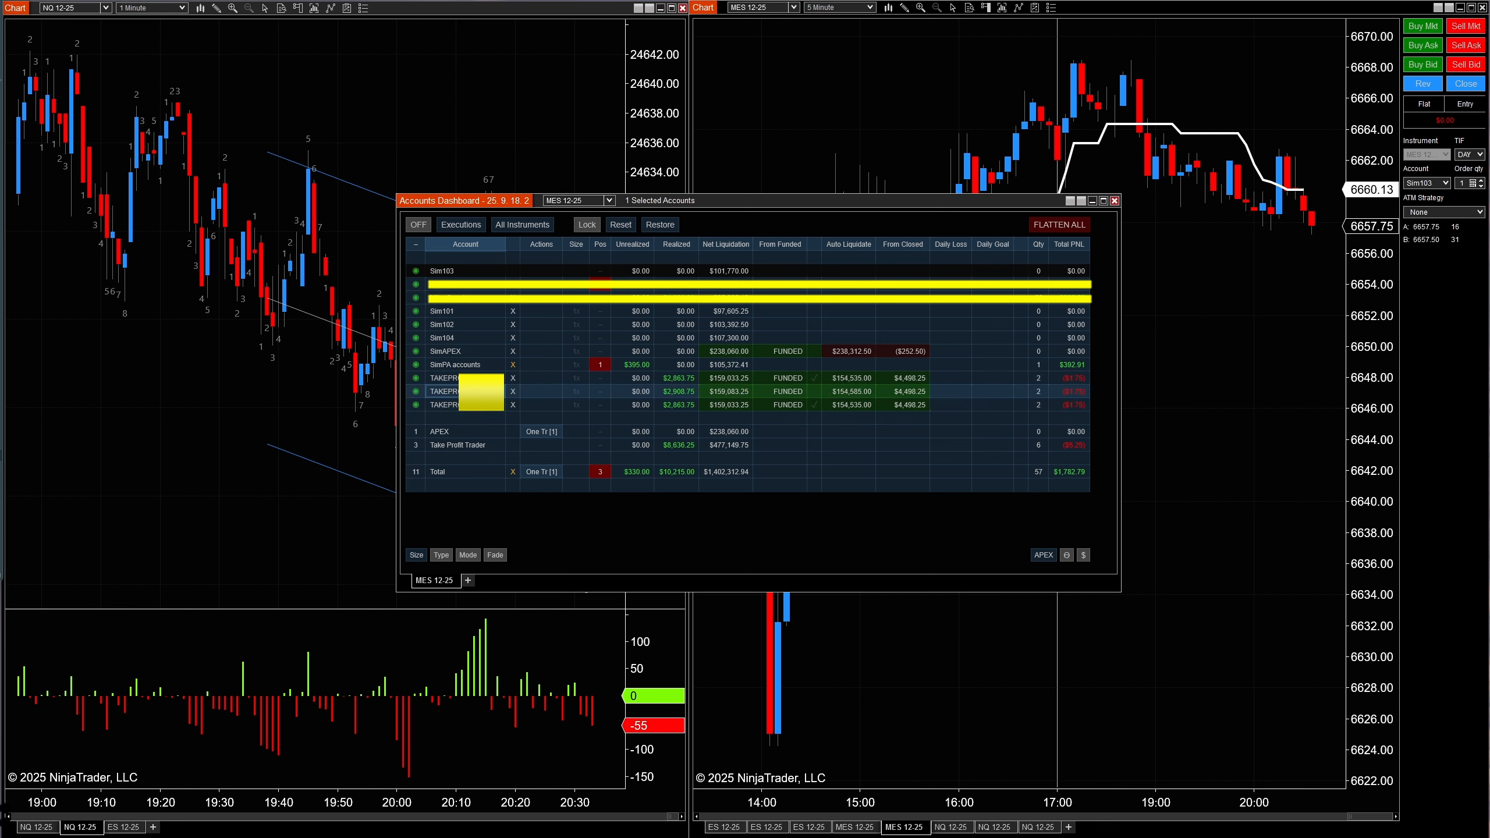
click(442, 324)
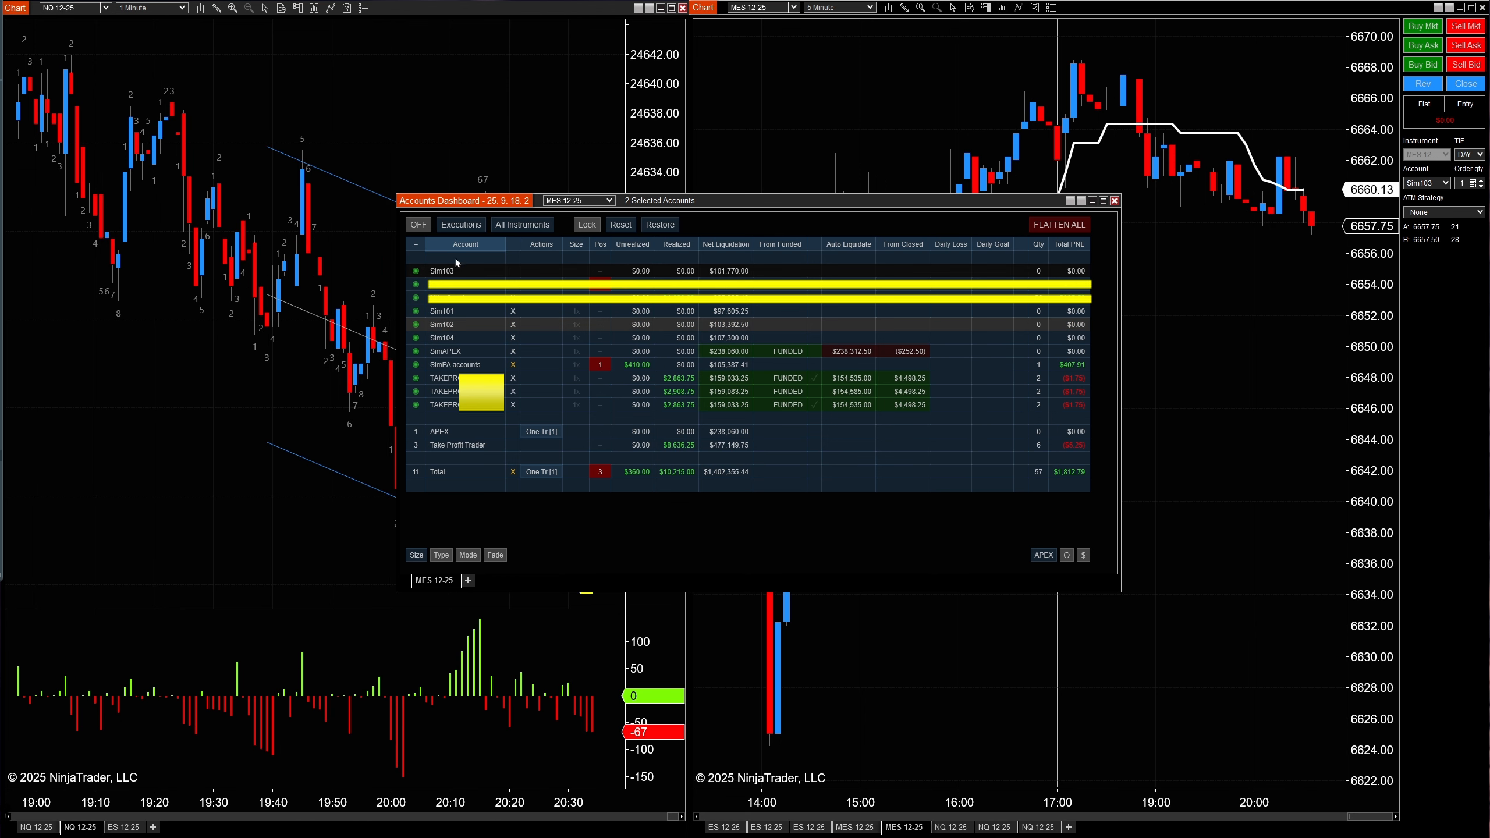
click(419, 224)
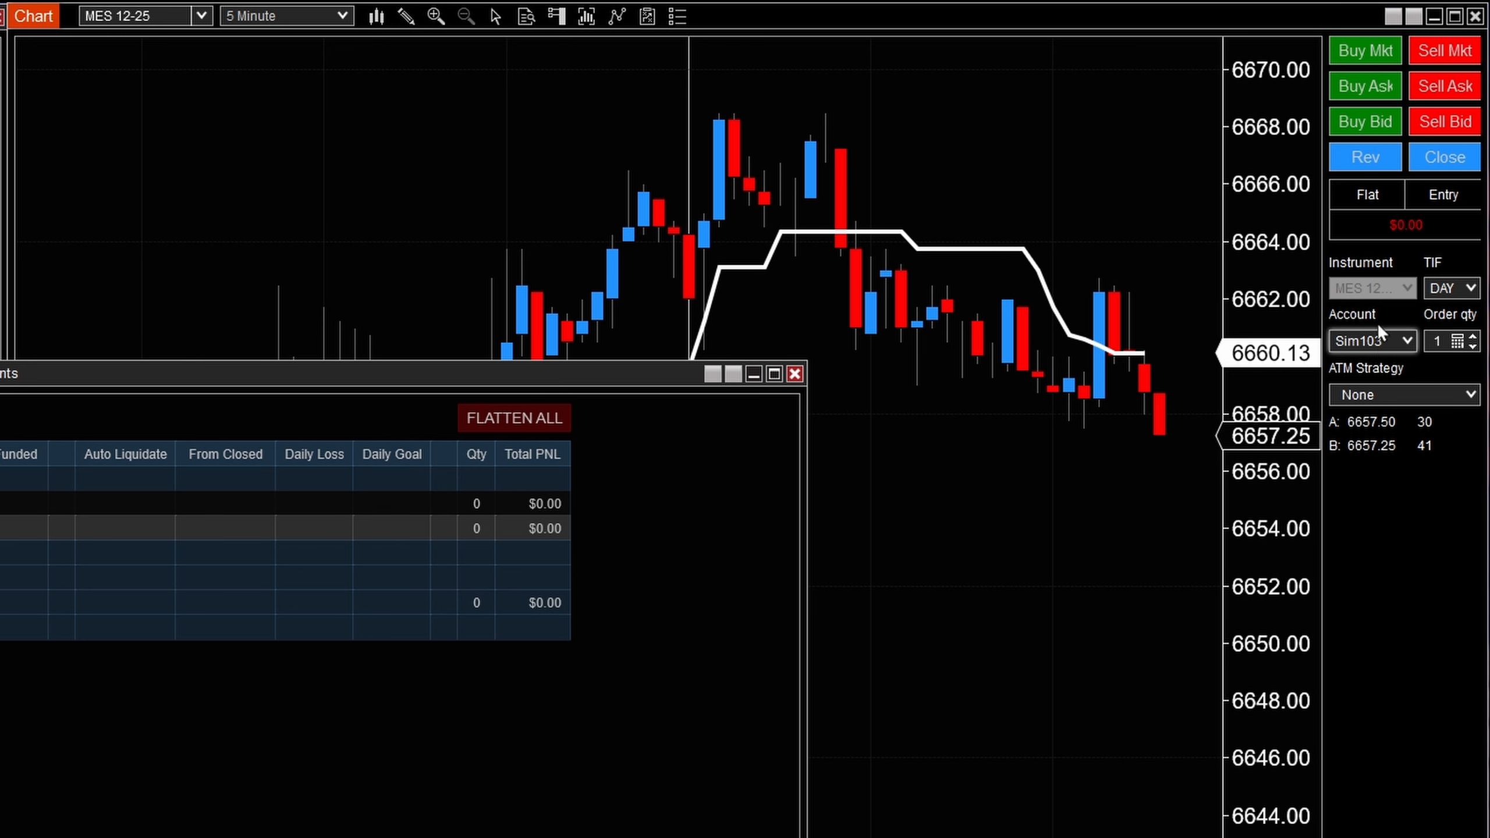
- Buy one contract at market on the MES chart and close the position
click(1448, 52)
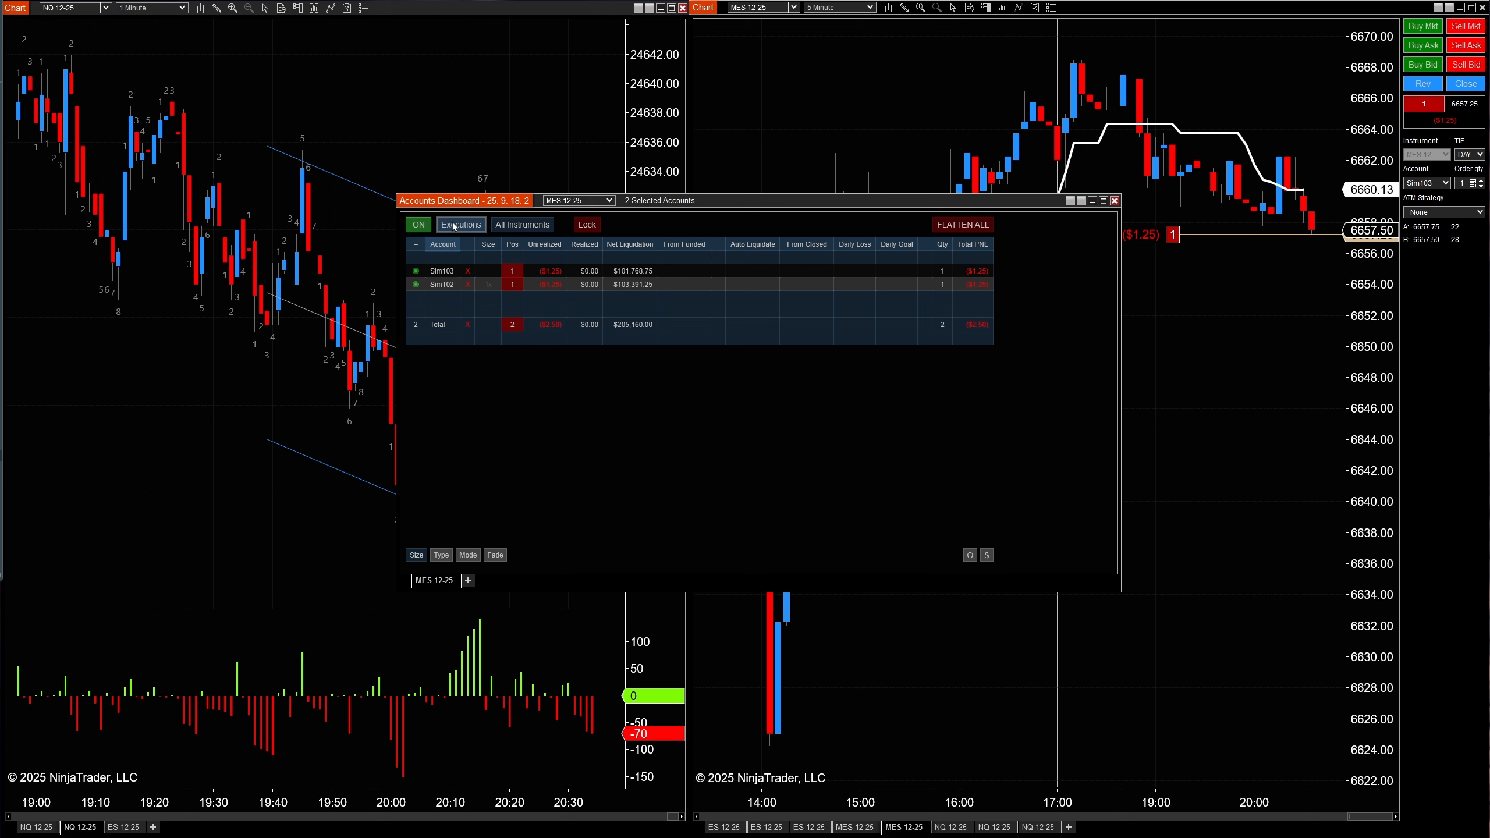
click(1466, 84)
- Show the Size column and set Sim102's size multiplier to 3x
click(584, 417)
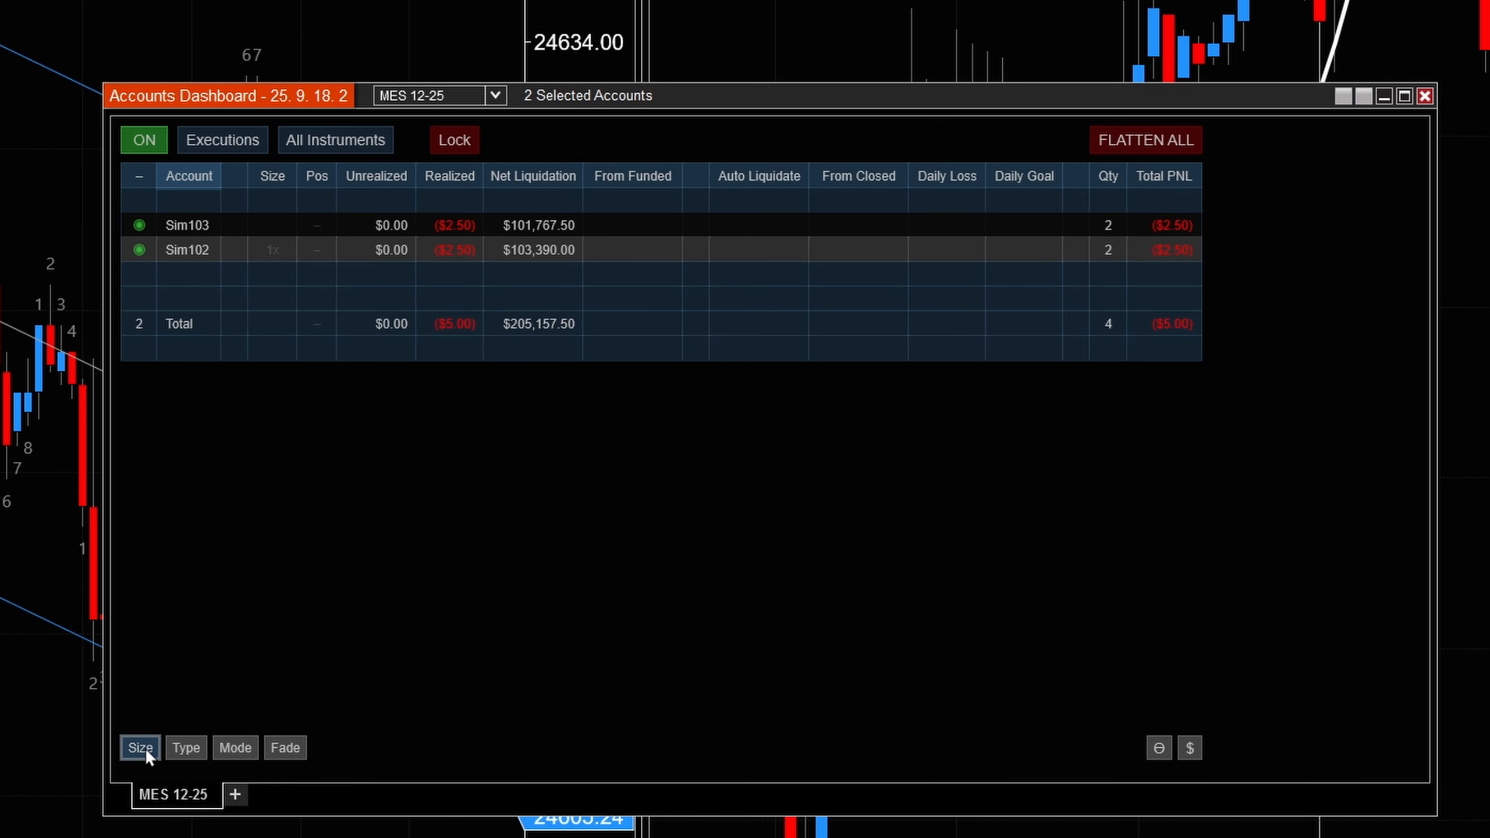
click(144, 751)
click(140, 749)
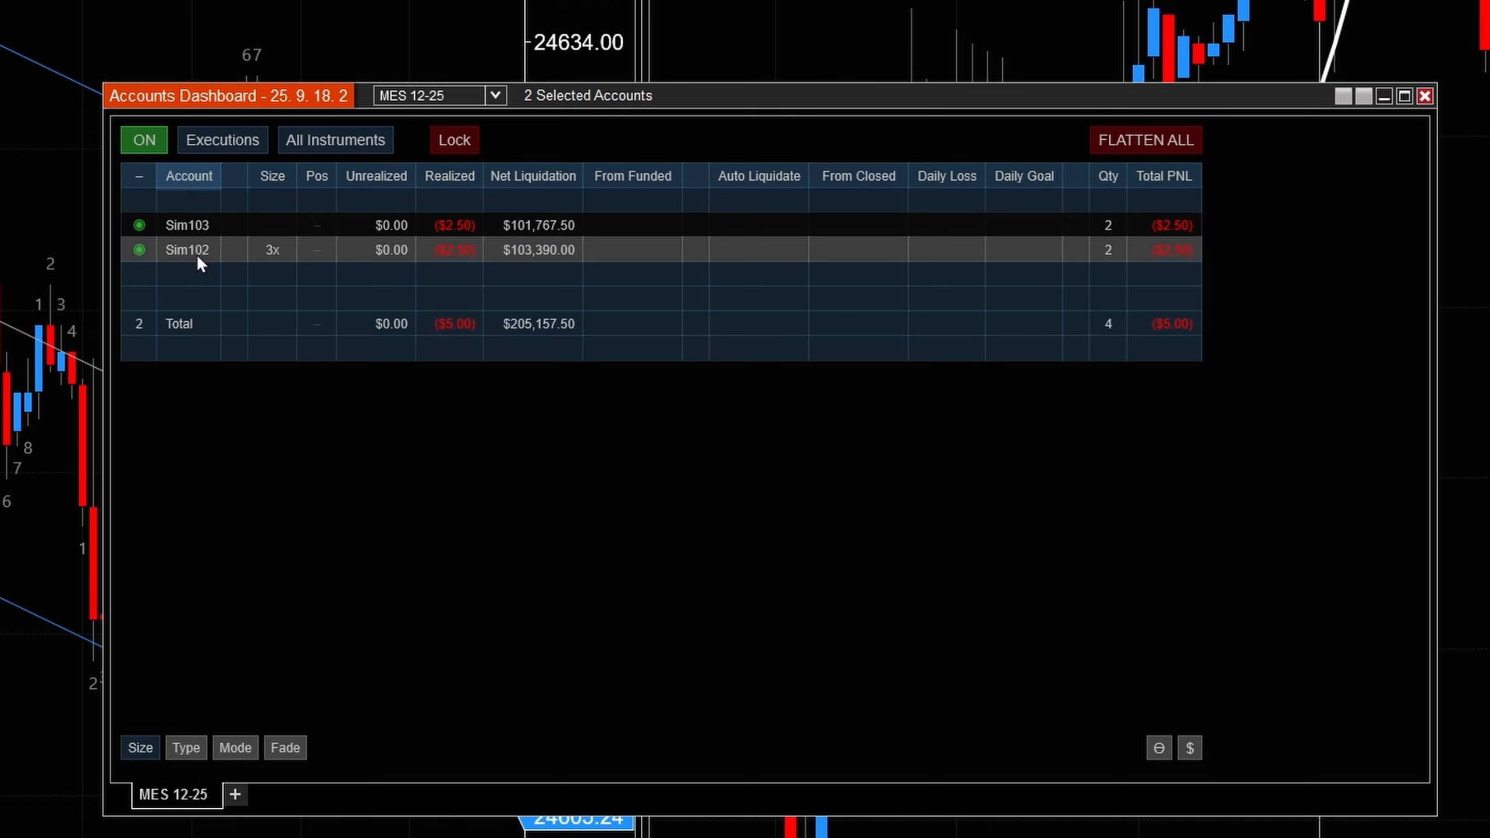
click(140, 748)
- Show the Type column and set Sim102's contract type to Micro
click(186, 748)
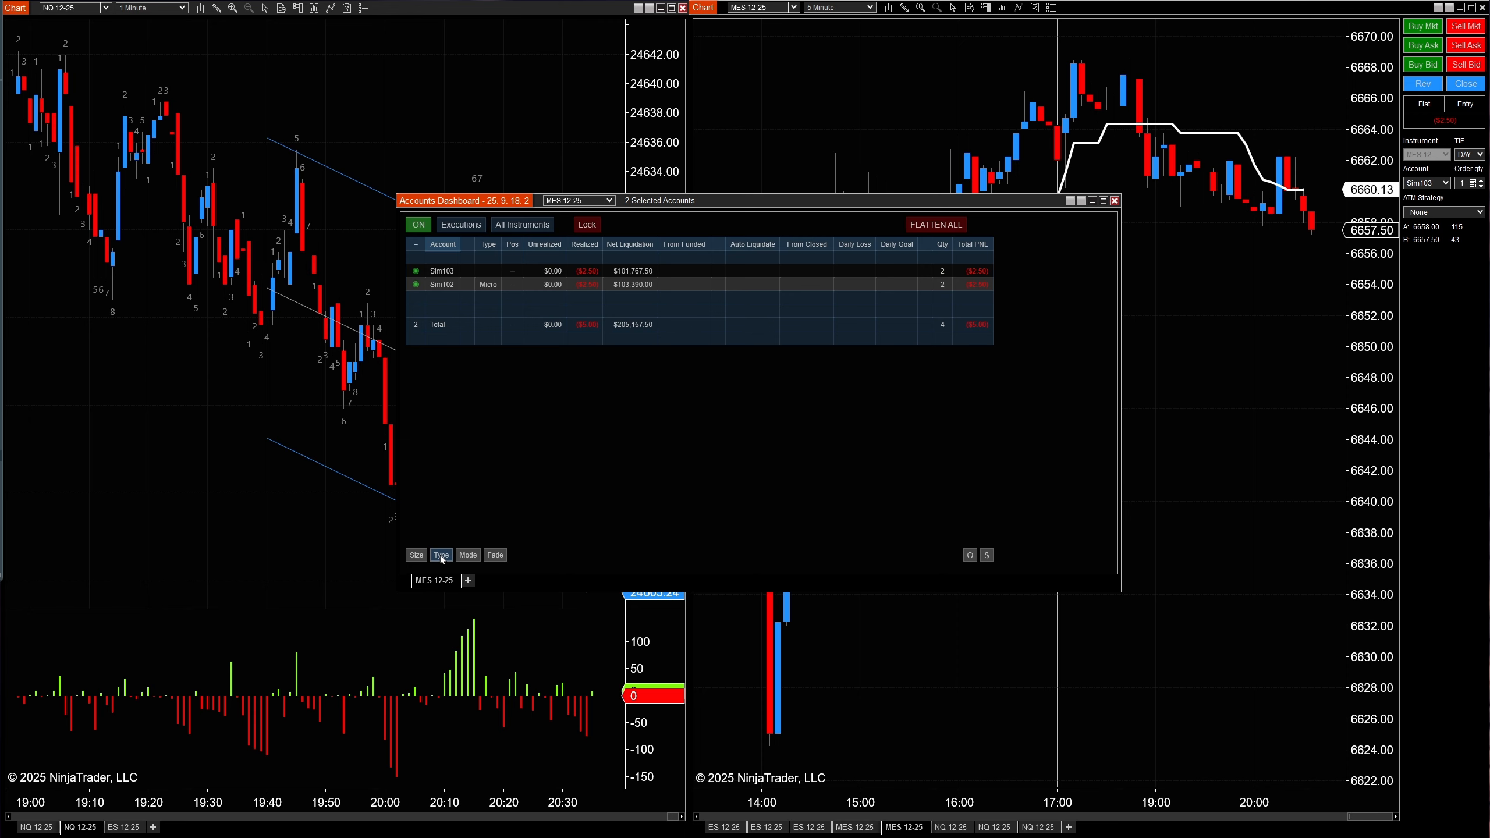
click(490, 287)
- Show the Mode column, change Sim102's mode setting, and hide the column again
click(482, 555)
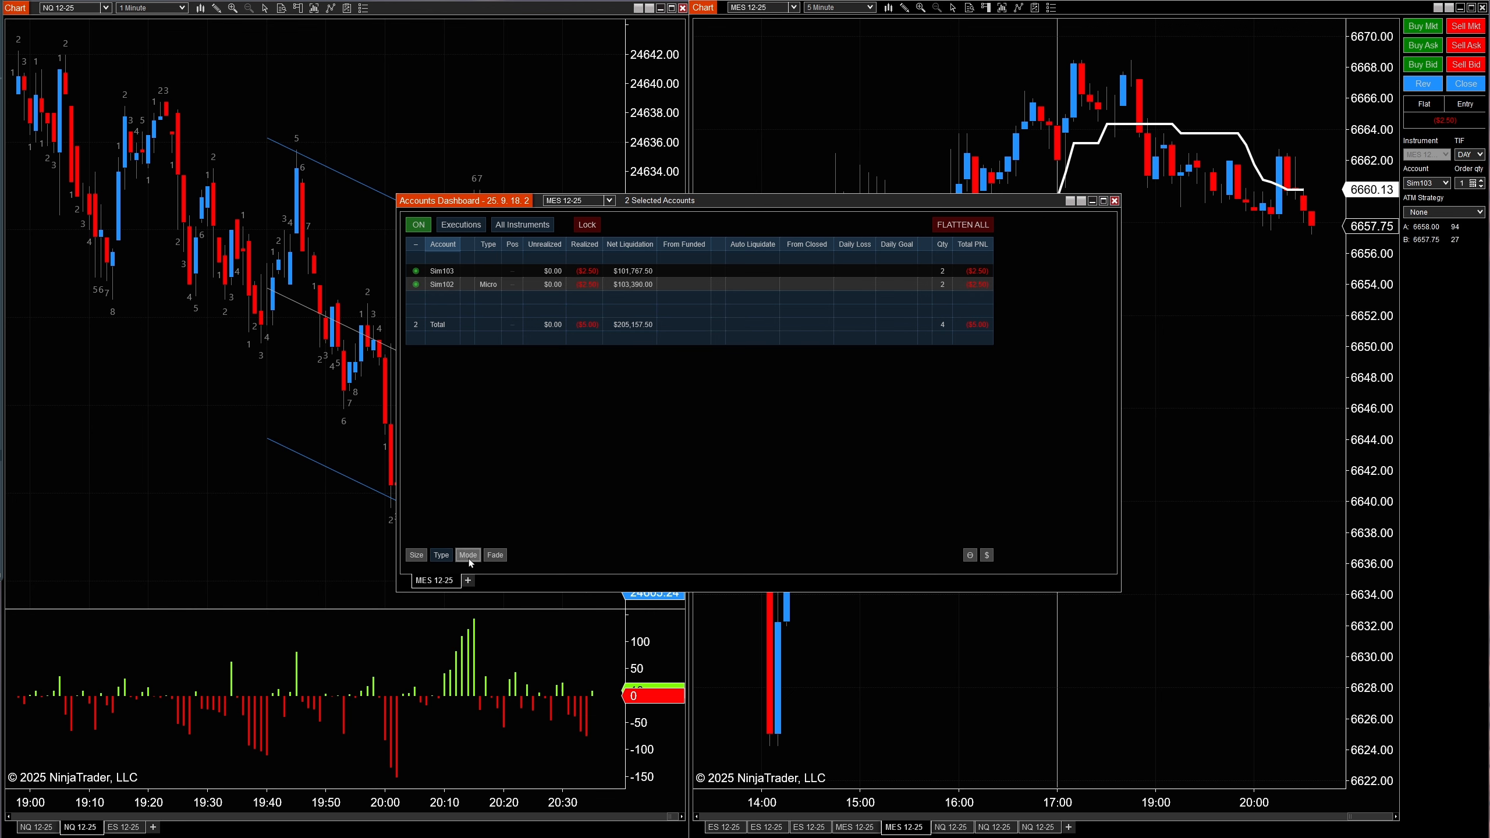
click(468, 556)
click(492, 285)
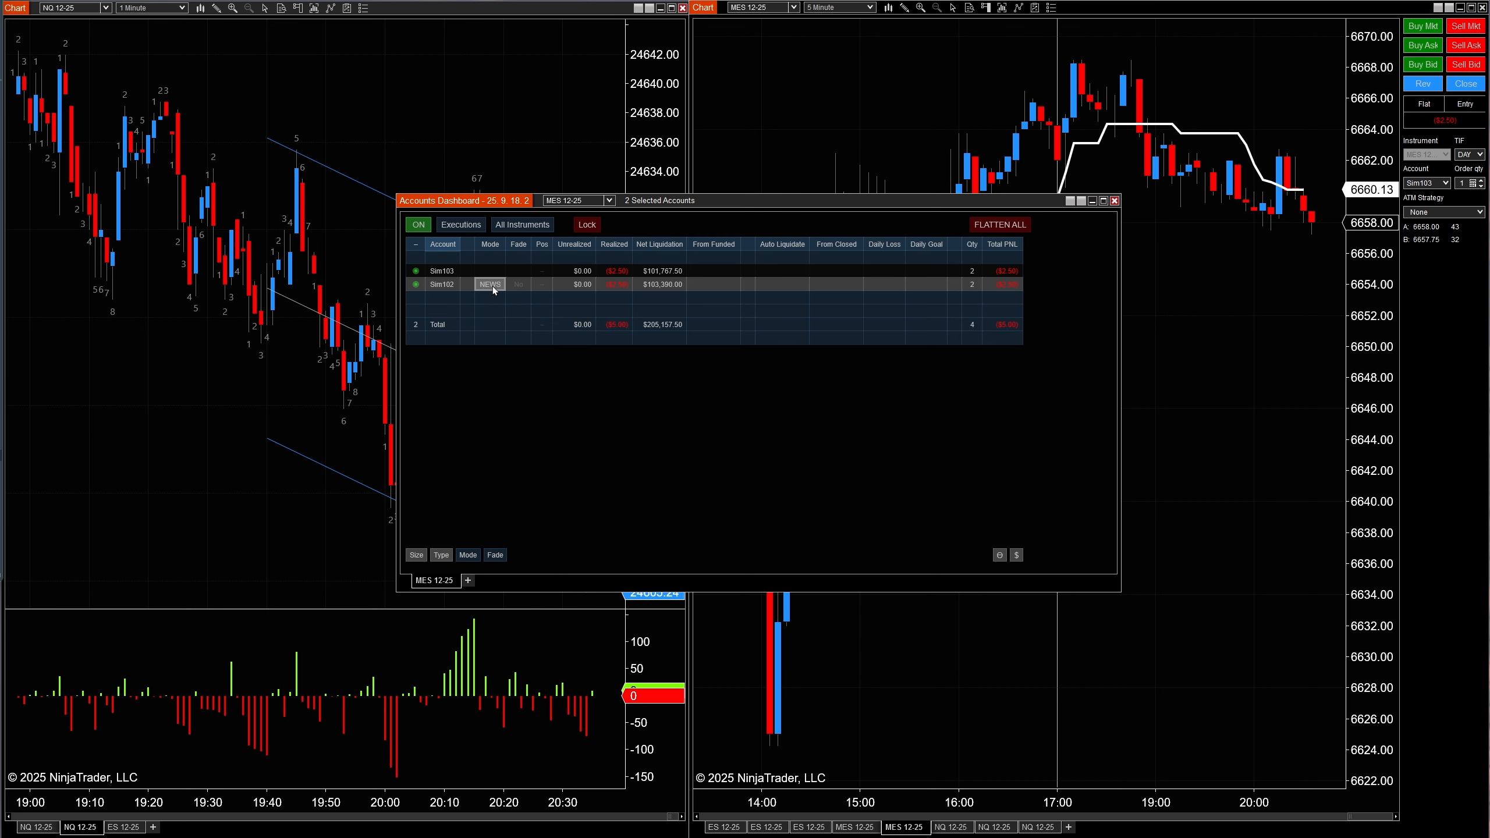
click(468, 555)
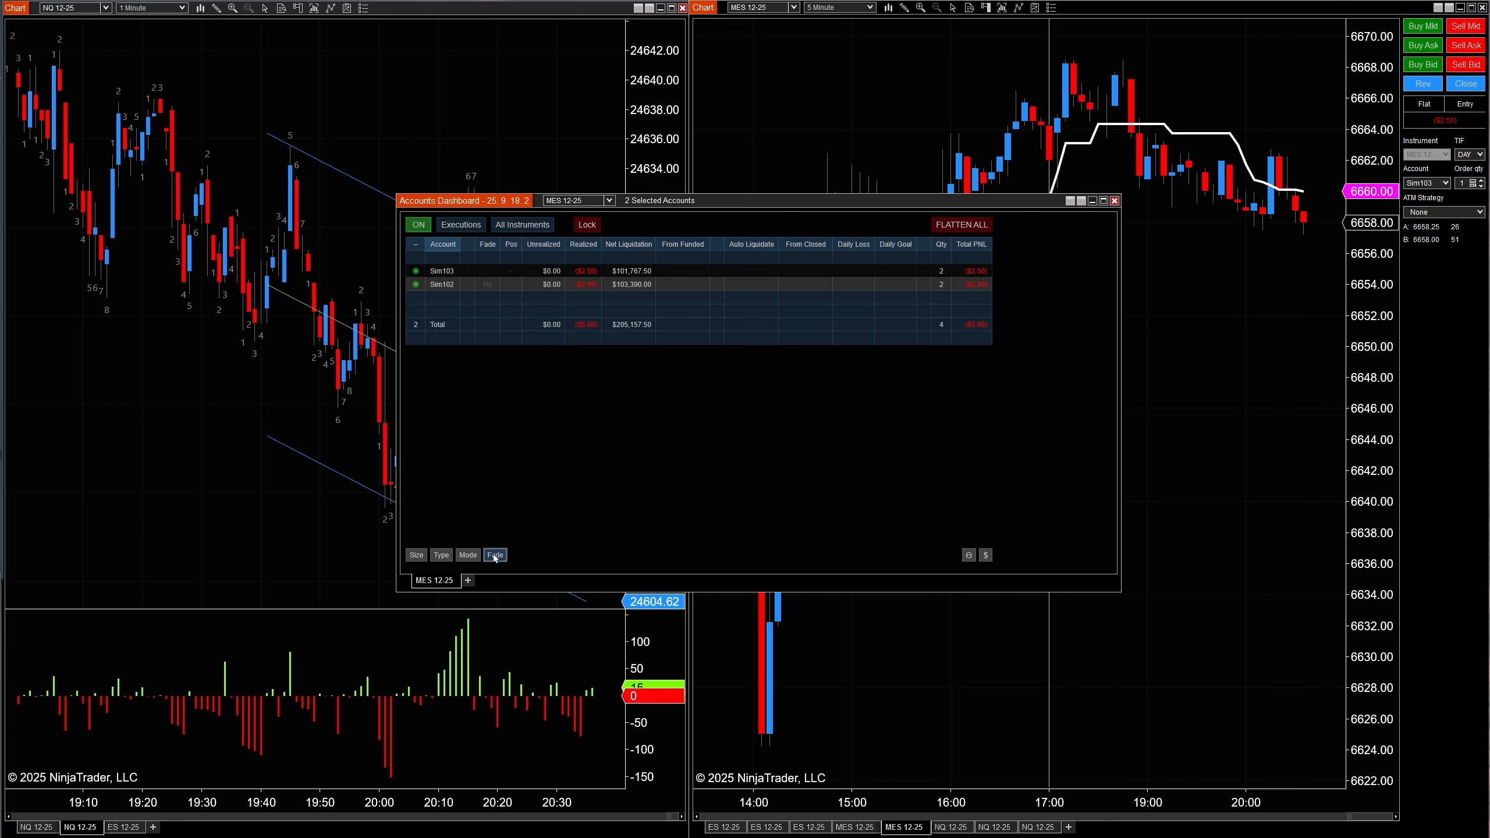
- Show the Fade column, set Sim102's fade to Yes, and sell at market to test it
click(494, 556)
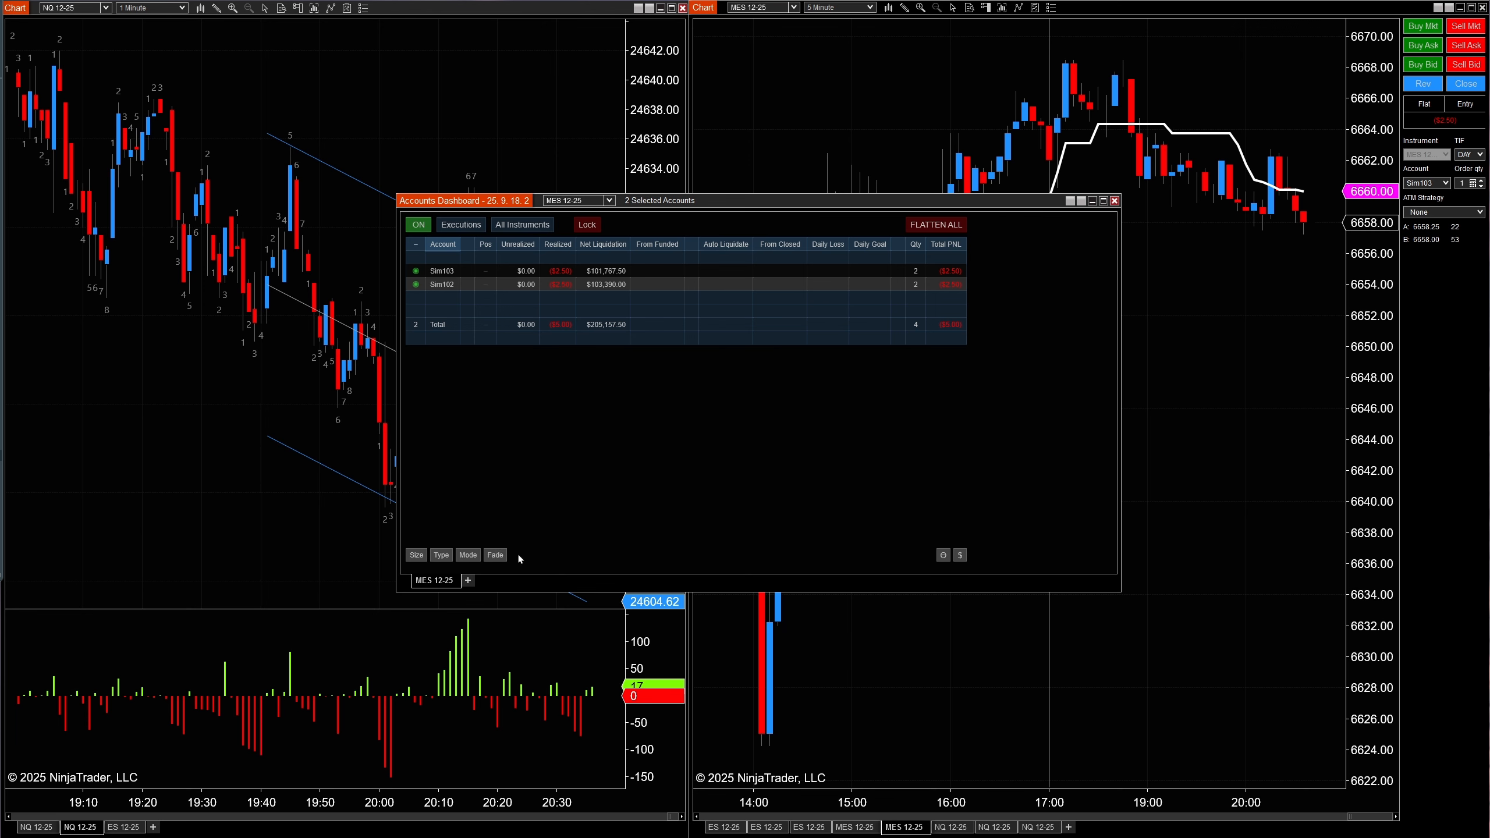
click(499, 554)
click(487, 285)
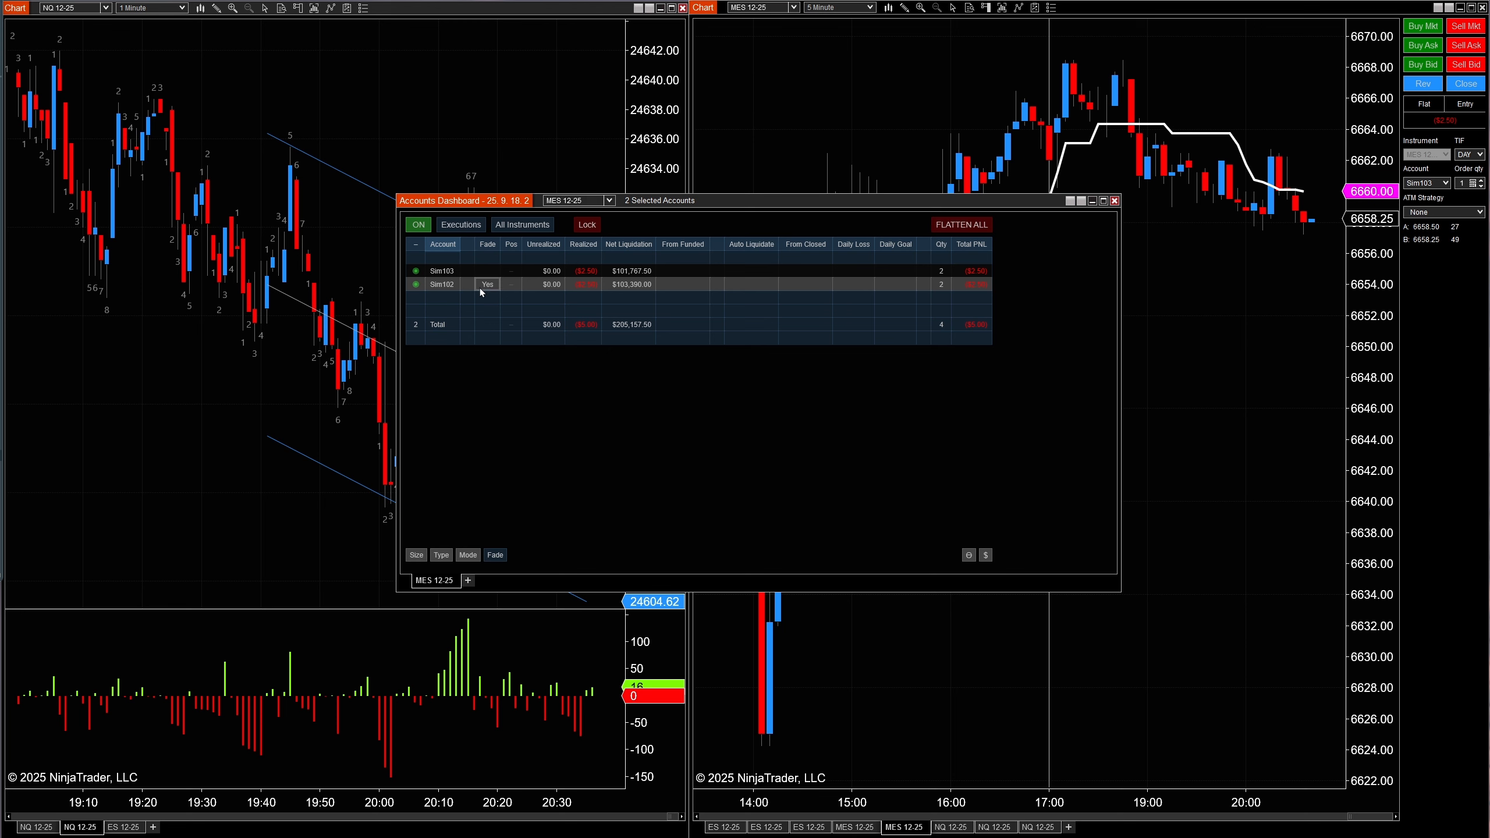
click(1467, 27)
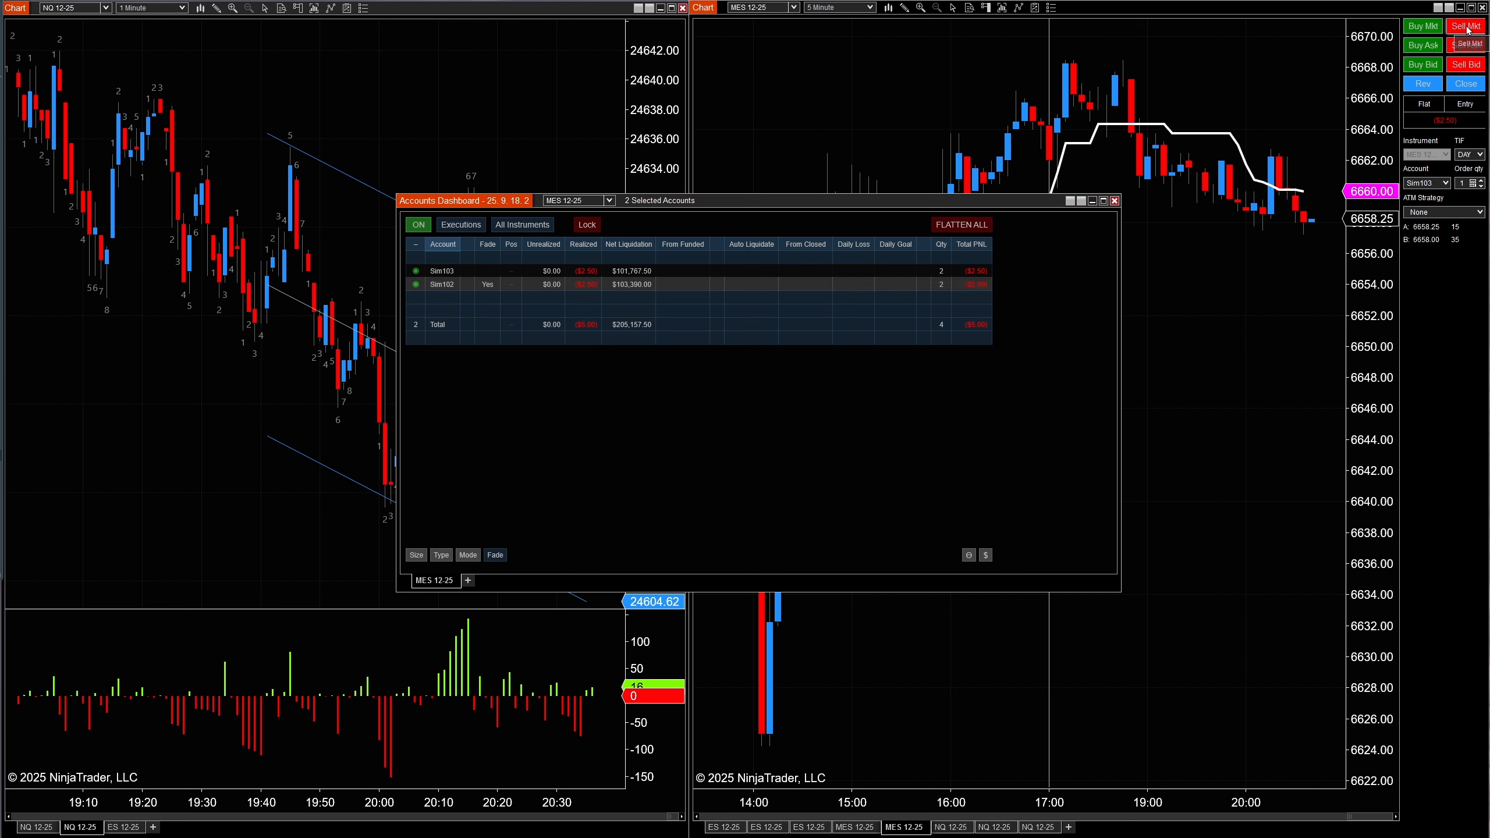